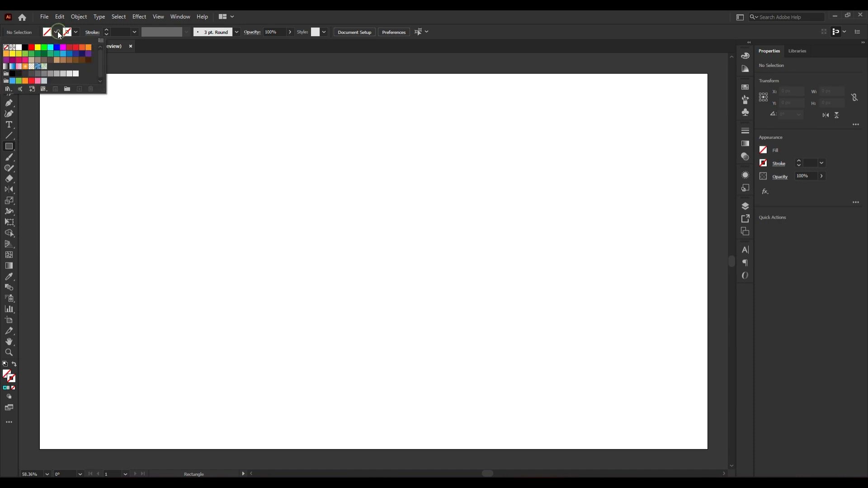
Step: Draw a black-filled, strokeless 1920 × 1080 px rectangle covering the whole artboard
{"action": "left_click", "coordinate": [27, 47]}
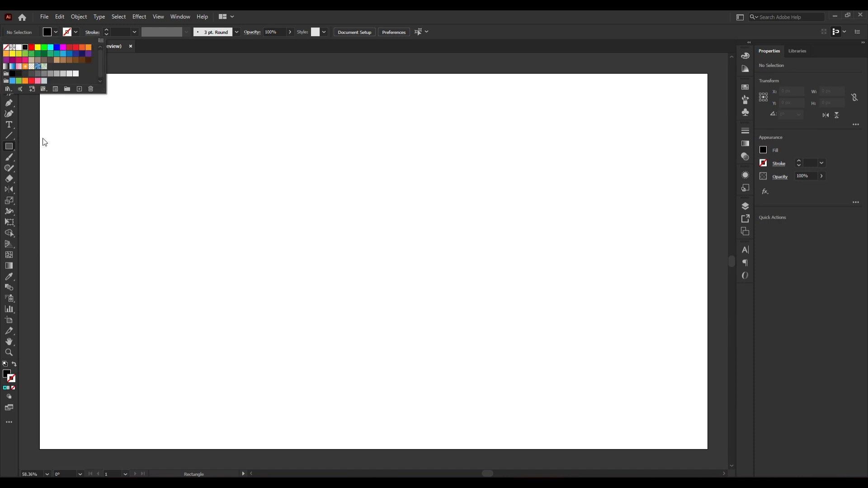
{"action": "left_click", "coordinate": [132, 199]}
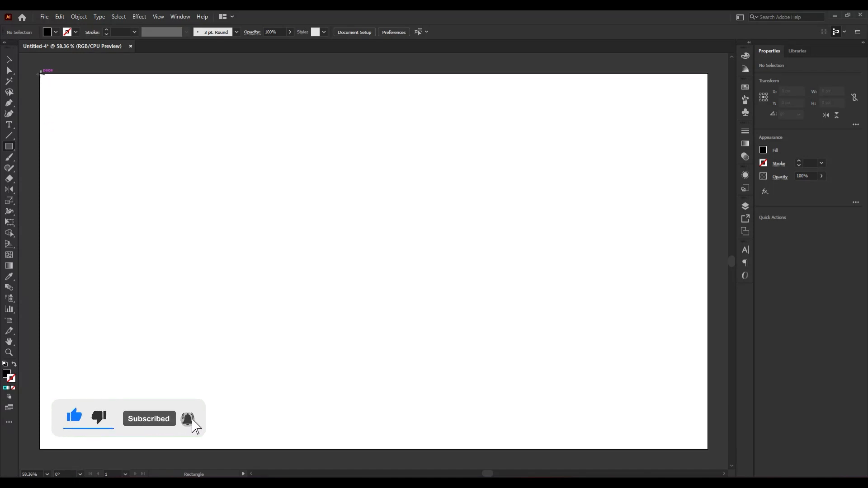
{"action": "left_click_drag", "start_coordinate": [40, 74], "coordinate": [316, 192]}
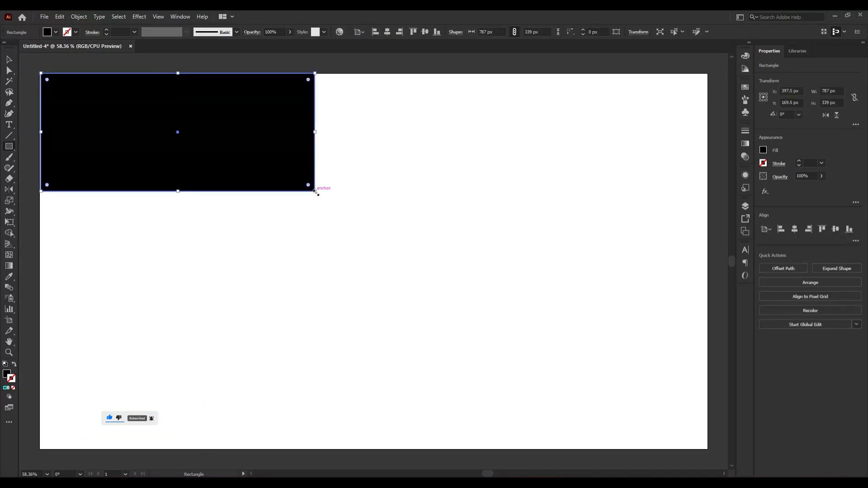
{"action": "key", "text": "ctrl+z"}
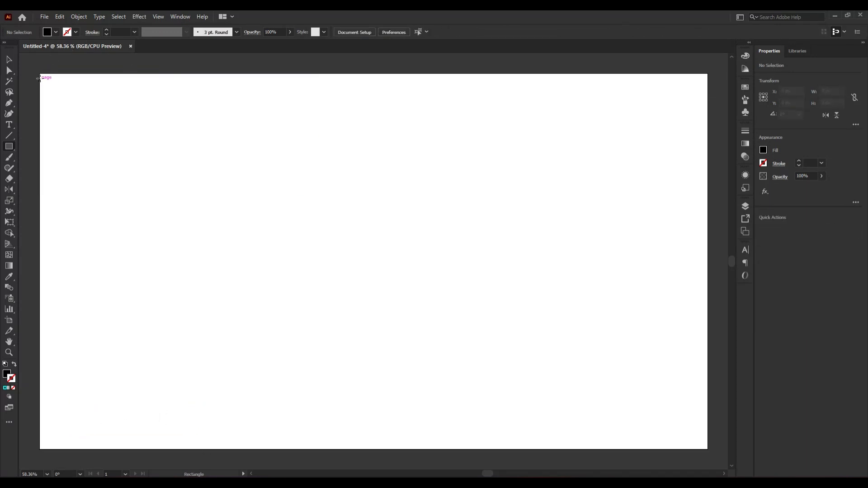
{"action": "left_click_drag", "start_coordinate": [39, 73], "coordinate": [708, 449]}
{"action": "left_click", "coordinate": [9, 59]}
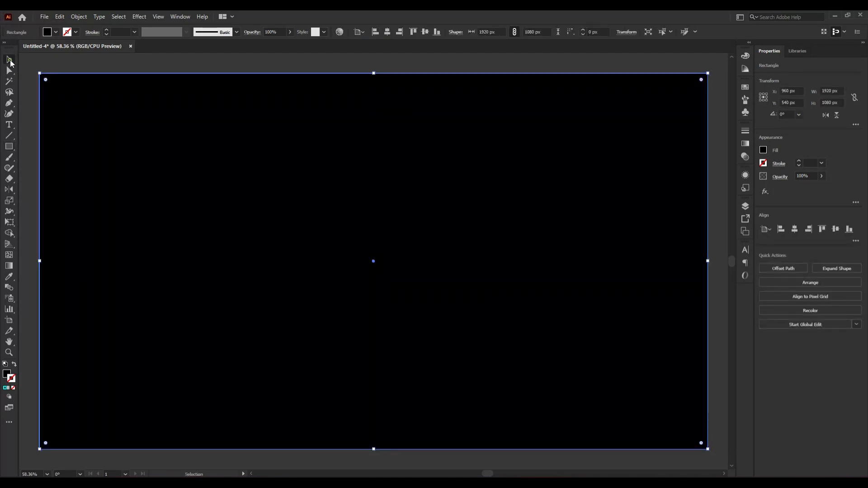
Step: Change the background rectangle's fill to the very dark red 0A0202
{"action": "left_click", "coordinate": [7, 375]}
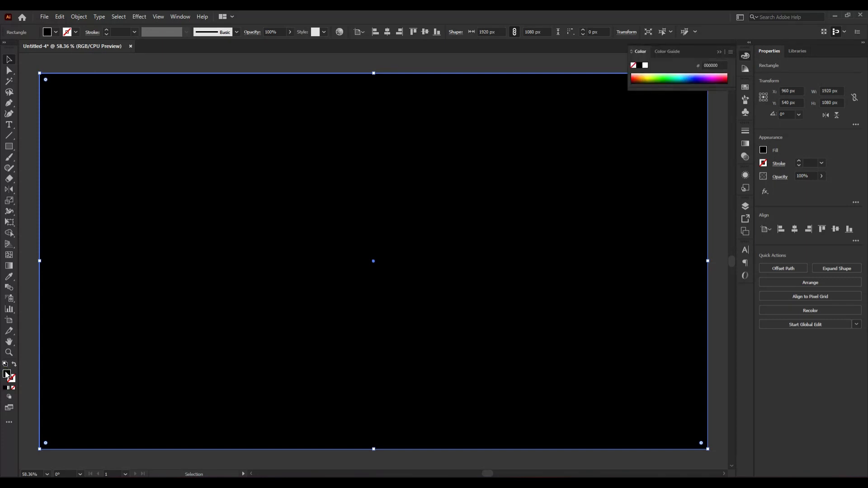
{"action": "double_click", "coordinate": [7, 375]}
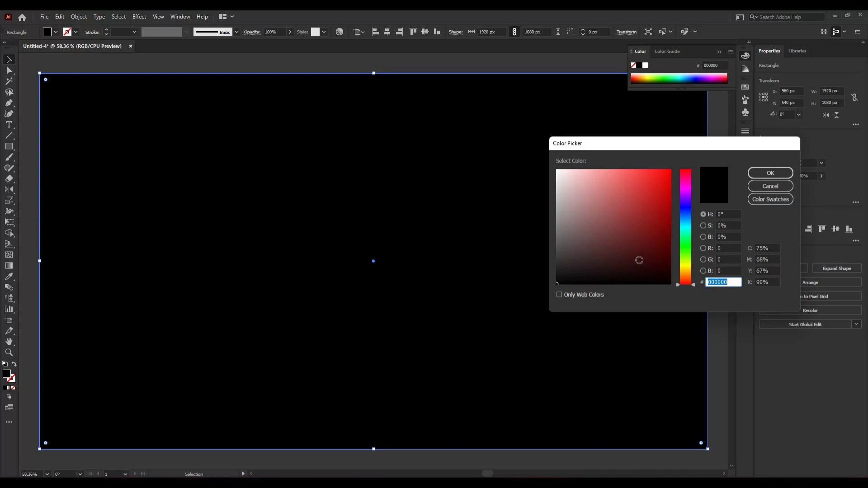
{"action": "left_click", "coordinate": [643, 270]}
{"action": "left_click_drag", "start_coordinate": [643, 271], "coordinate": [646, 280]}
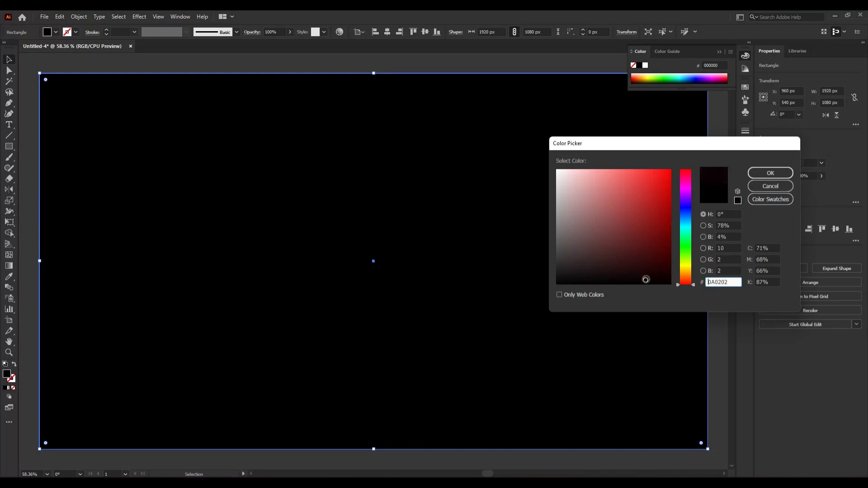
{"action": "left_click", "coordinate": [769, 177]}
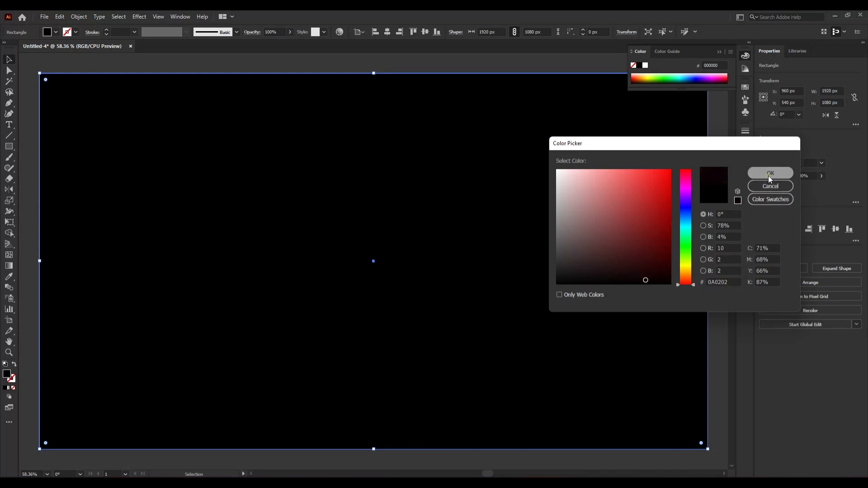
{"action": "left_click", "coordinate": [719, 52]}
{"action": "left_click", "coordinate": [459, 56]}
Step: Lock the background rectangle
{"action": "left_click", "coordinate": [244, 190]}
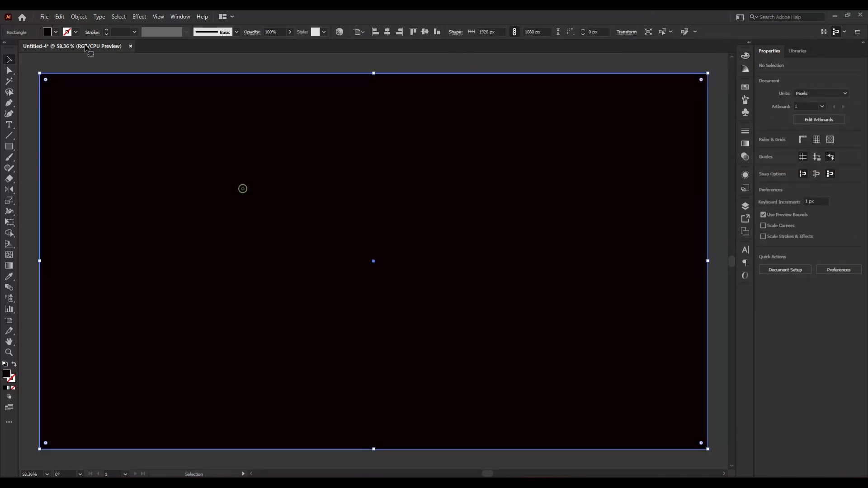
{"action": "left_click", "coordinate": [80, 16]}
{"action": "mouse_move", "coordinate": [116, 81]}
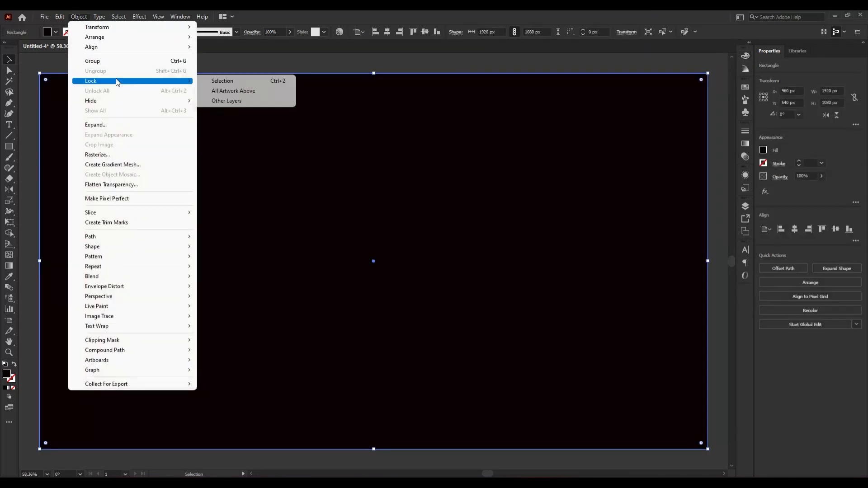
{"action": "left_click", "coordinate": [235, 81]}
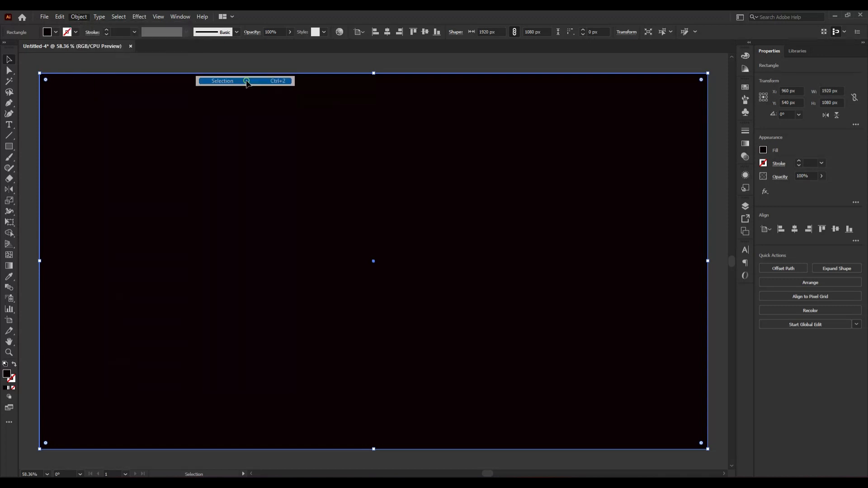
Step: Draw a circle about 370 px across near the artboard's centre with no fill and a white stroke
{"action": "left_click", "coordinate": [10, 146]}
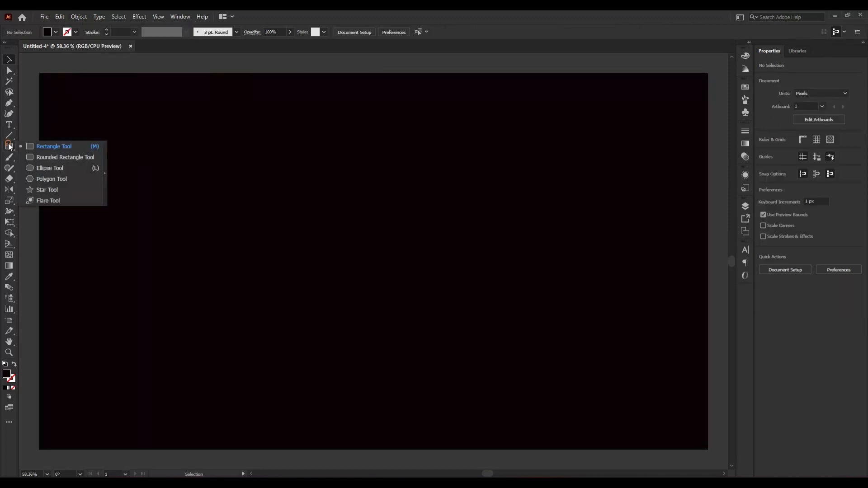
{"action": "left_click", "coordinate": [70, 171]}
{"action": "left_click", "coordinate": [55, 32]}
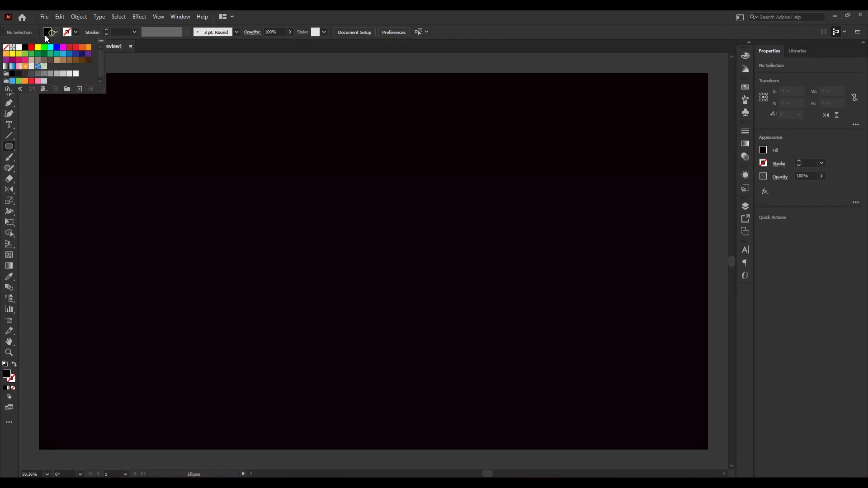
{"action": "left_click", "coordinate": [6, 47]}
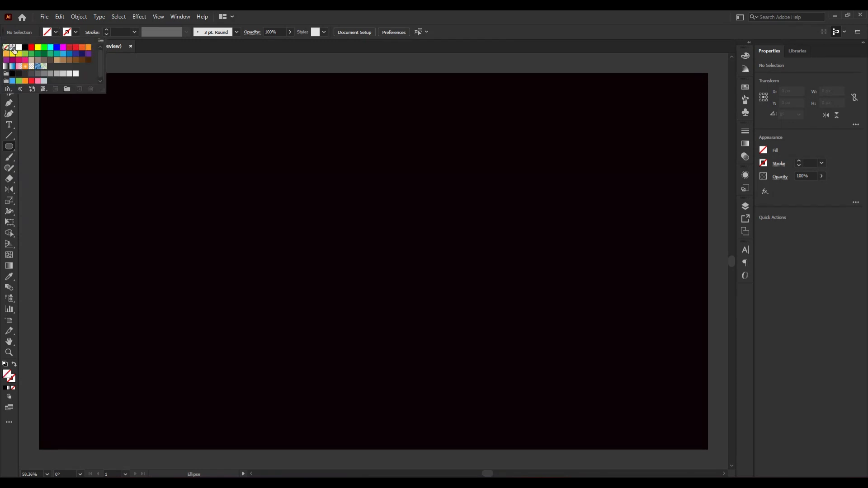
{"action": "left_click", "coordinate": [75, 31]}
{"action": "left_click", "coordinate": [75, 31]}
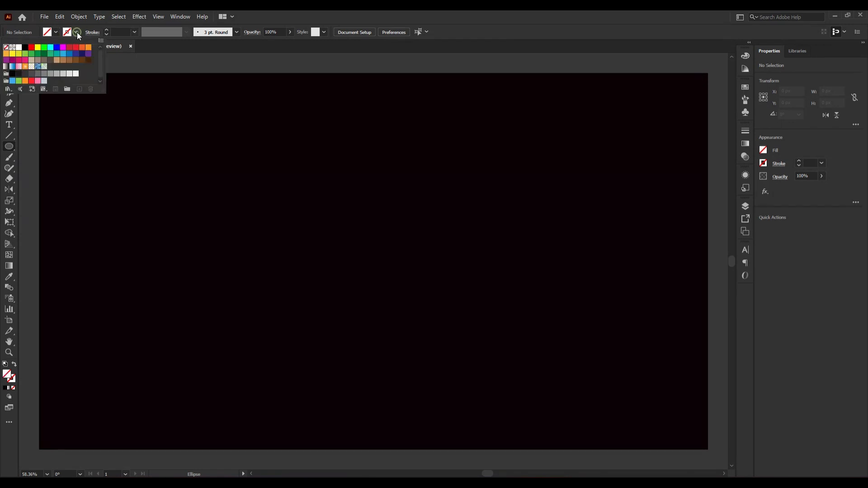
{"action": "left_click", "coordinate": [18, 47]}
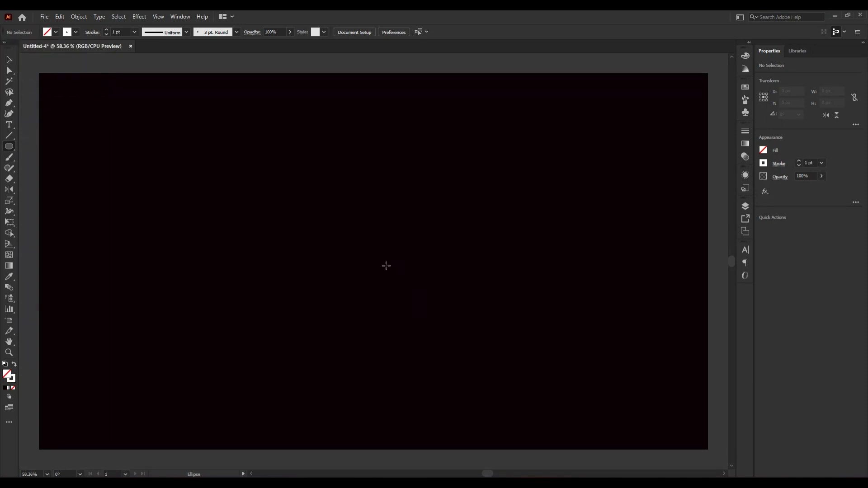
{"action": "left_click_drag", "start_coordinate": [384, 266], "coordinate": [431, 331]}
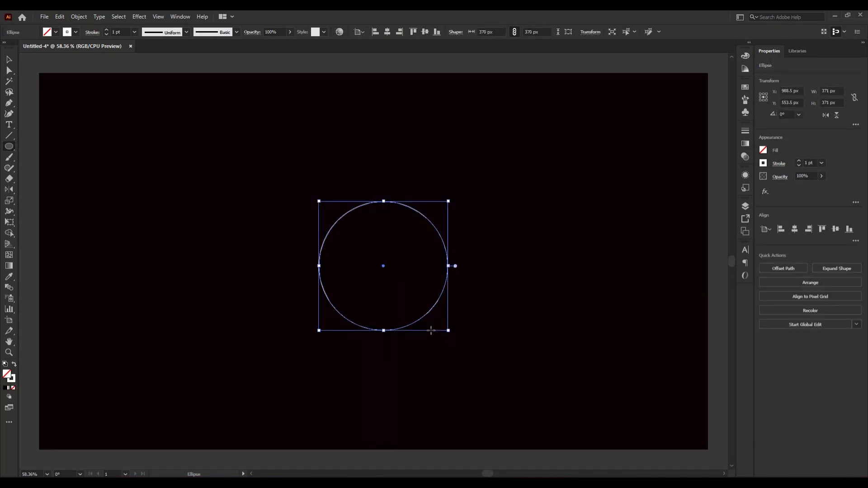
Step: Set the circle's stroke weight to 2 pt
{"action": "left_click", "coordinate": [107, 29]}
{"action": "left_click", "coordinate": [121, 66]}
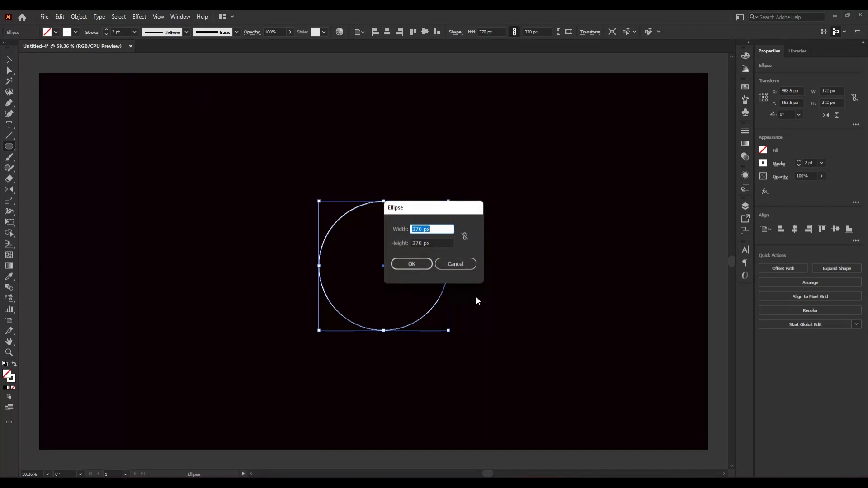
{"action": "left_click", "coordinate": [458, 266]}
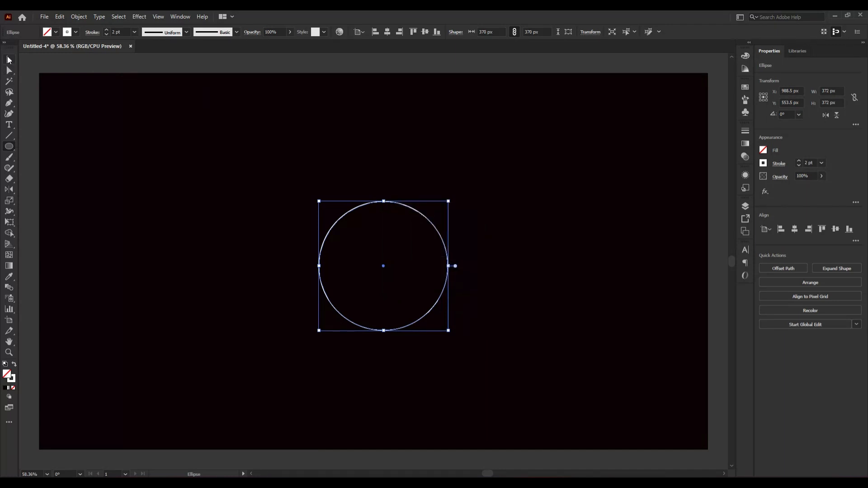
Step: Copy the circle and paste the duplicate in place over the original
{"action": "left_click", "coordinate": [8, 59]}
{"action": "left_click", "coordinate": [31, 128]}
{"action": "left_click_drag", "start_coordinate": [304, 229], "coordinate": [360, 283]}
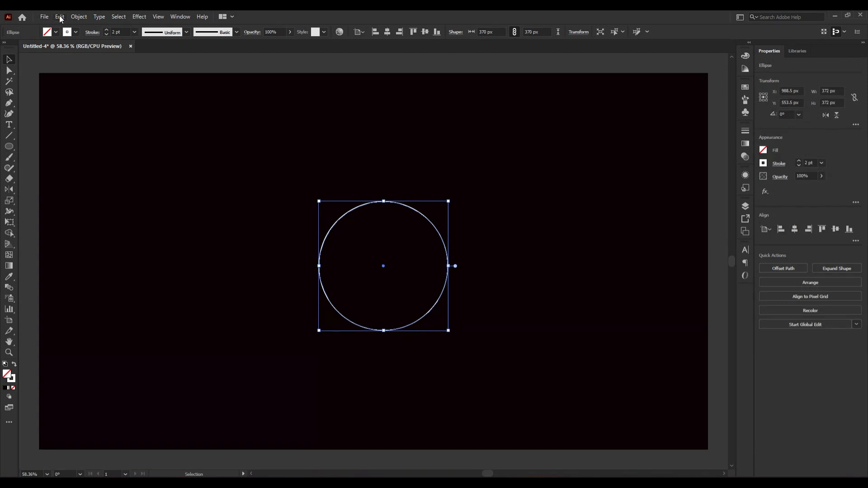
{"action": "left_click", "coordinate": [59, 16]}
{"action": "left_click", "coordinate": [84, 61]}
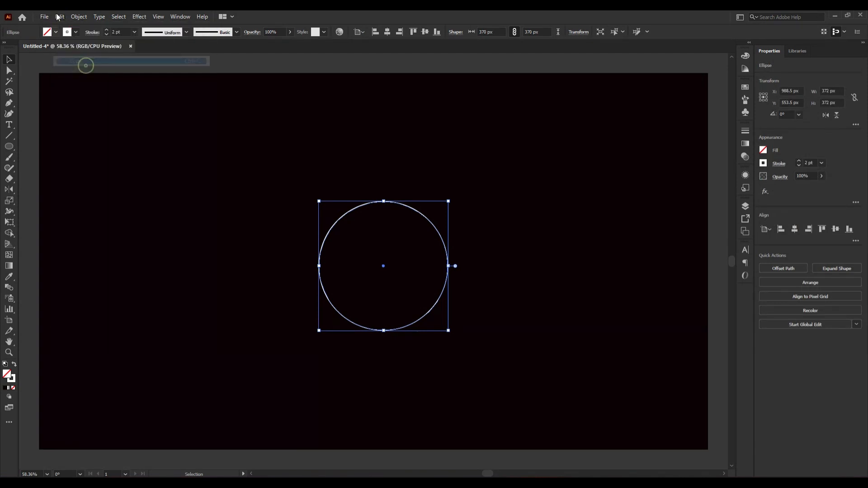
{"action": "left_click", "coordinate": [59, 17]}
{"action": "left_click", "coordinate": [103, 100]}
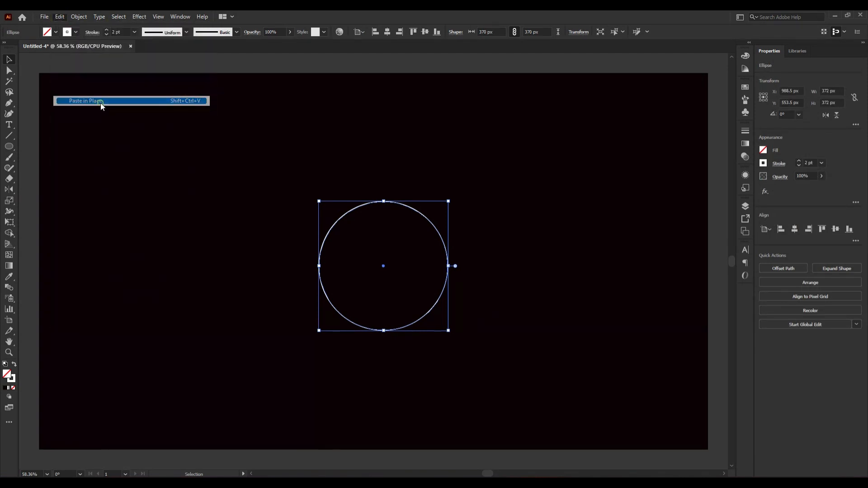
Step: Move the duplicate circle about 258 px horizontally to the right so that it partly overlaps the original
{"action": "left_click", "coordinate": [127, 180]}
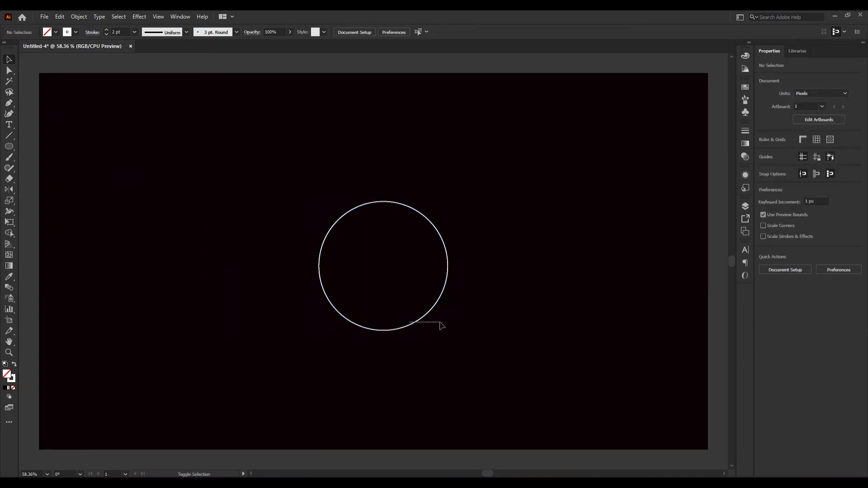
{"action": "left_click", "coordinate": [429, 318]}
{"action": "left_click", "coordinate": [427, 312]}
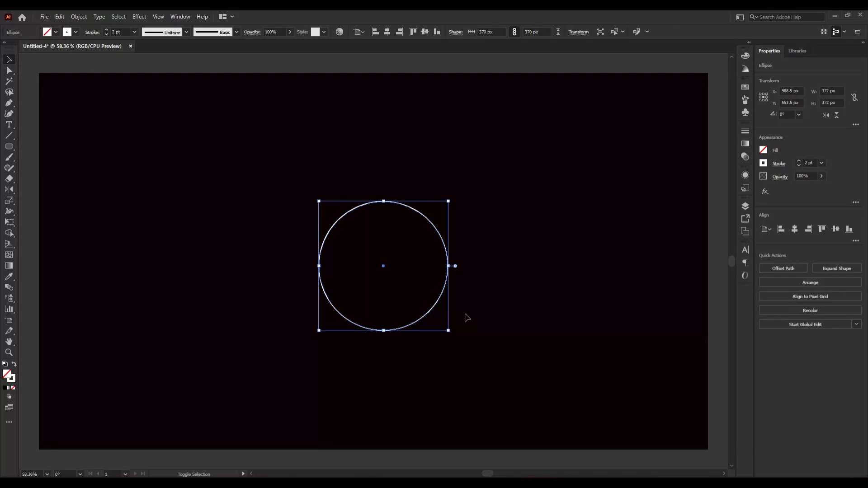
{"action": "left_click", "coordinate": [437, 317]}
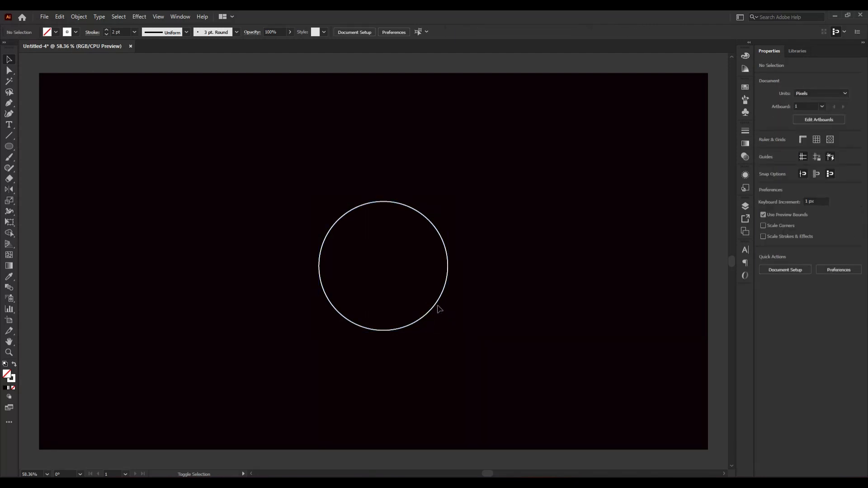
{"action": "left_click_drag", "start_coordinate": [437, 304], "coordinate": [526, 306]}
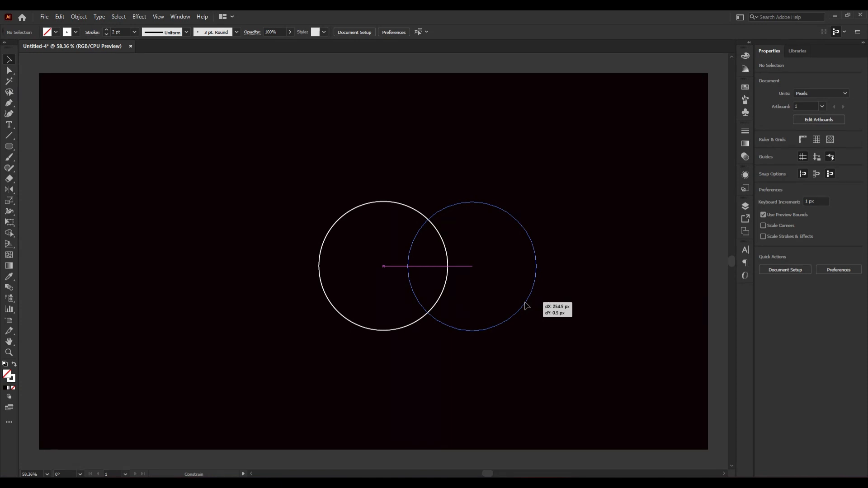
{"action": "left_click_drag", "start_coordinate": [526, 306], "coordinate": [527, 306]}
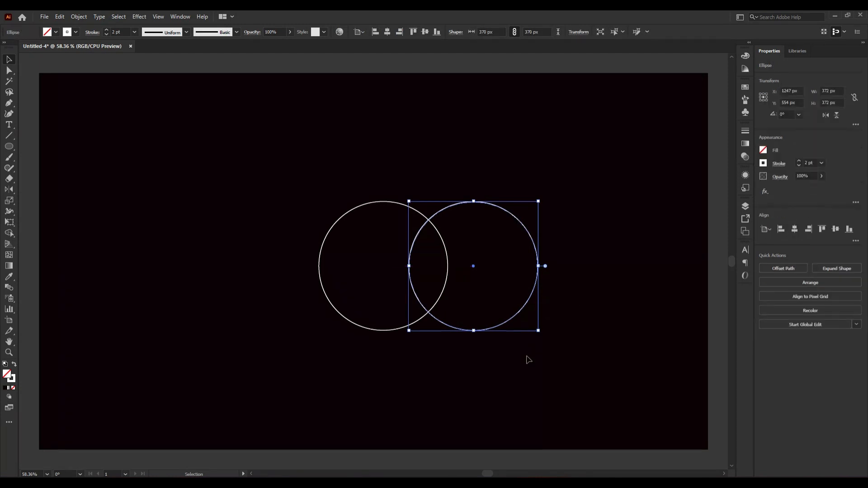
Step: Intersect the two circles into a lens shape and move it to about X 1016 px, Y 499 px
{"action": "left_click", "coordinate": [526, 357]}
{"action": "left_click_drag", "start_coordinate": [337, 167], "coordinate": [524, 389]}
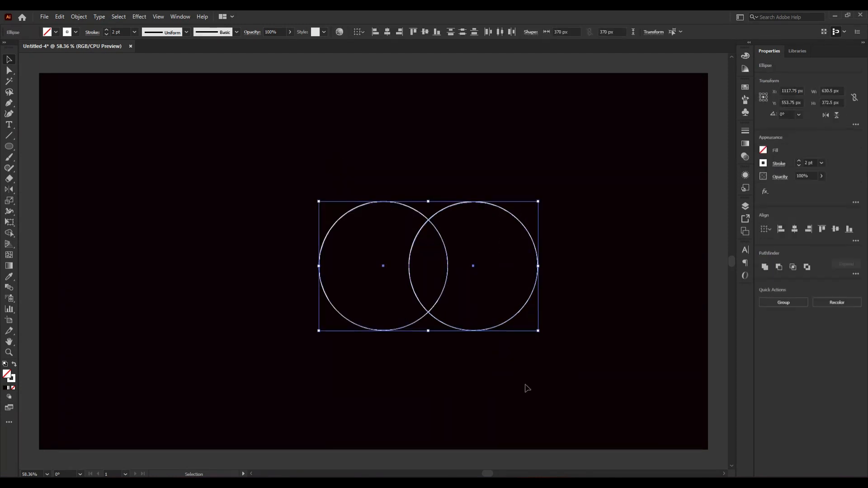
{"action": "left_click", "coordinate": [793, 267]}
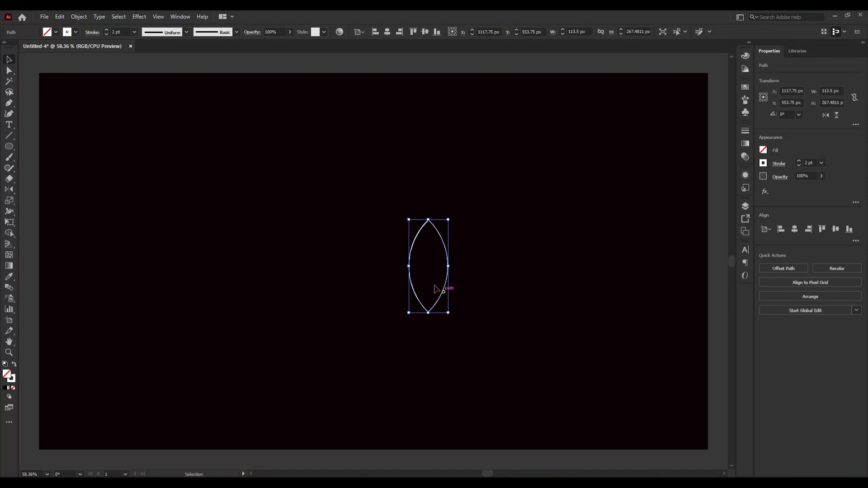
{"action": "left_click_drag", "start_coordinate": [438, 290], "coordinate": [407, 274]}
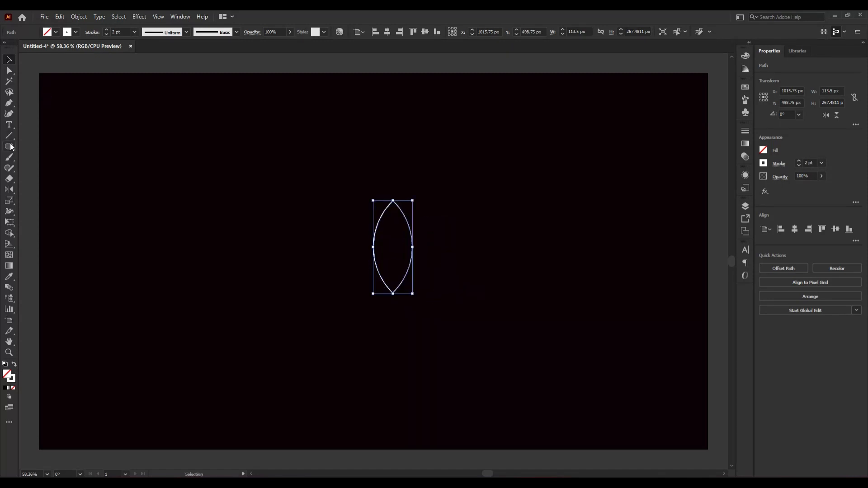
{"action": "left_click", "coordinate": [102, 137]}
Step: Delete the right-hand curve of the lens shape, keeping only its left arc
{"action": "left_click", "coordinate": [9, 70]}
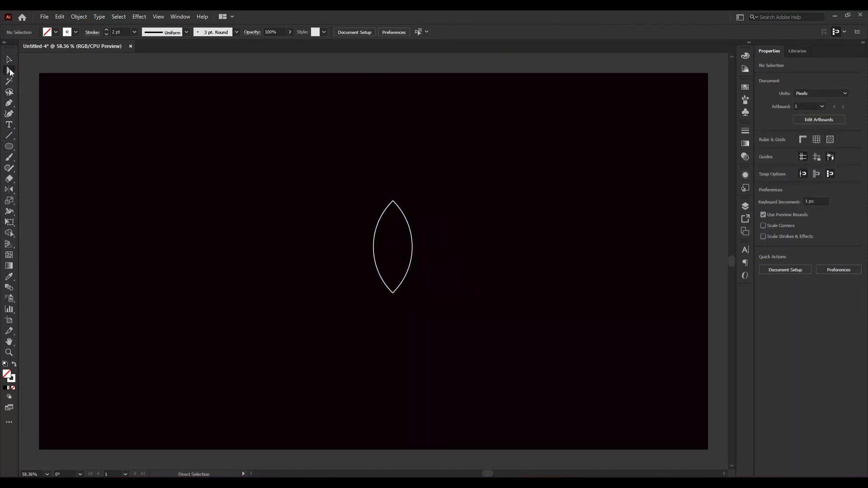
{"action": "left_click_drag", "start_coordinate": [403, 197], "coordinate": [442, 311]}
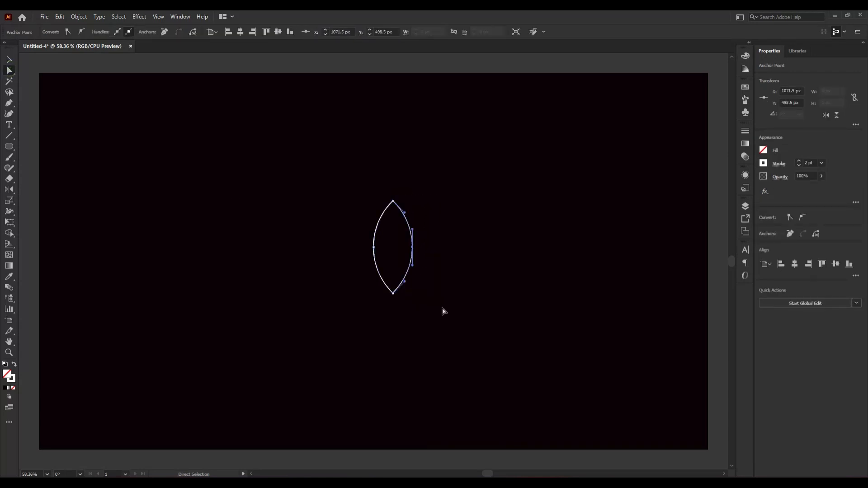
{"action": "key", "text": "Delete"}
Step: Reflect a copy of the left arc across the vertical axis through its lower endpoint
{"action": "left_click", "coordinate": [13, 63]}
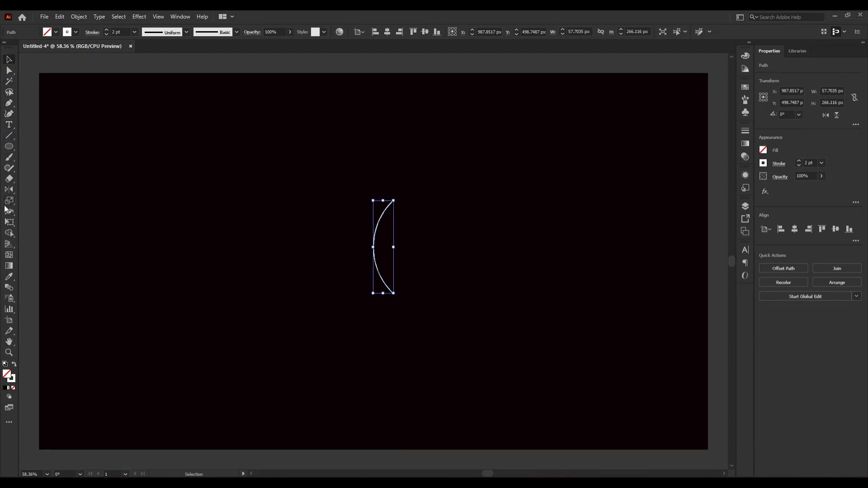
{"action": "left_click", "coordinate": [9, 190]}
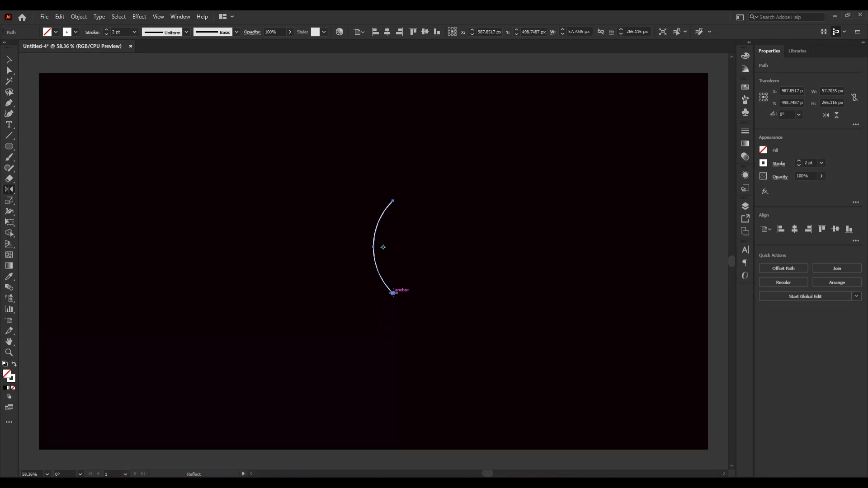
{"action": "left_click", "coordinate": [394, 292], "text": "alt"}
{"action": "left_click", "coordinate": [142, 416]}
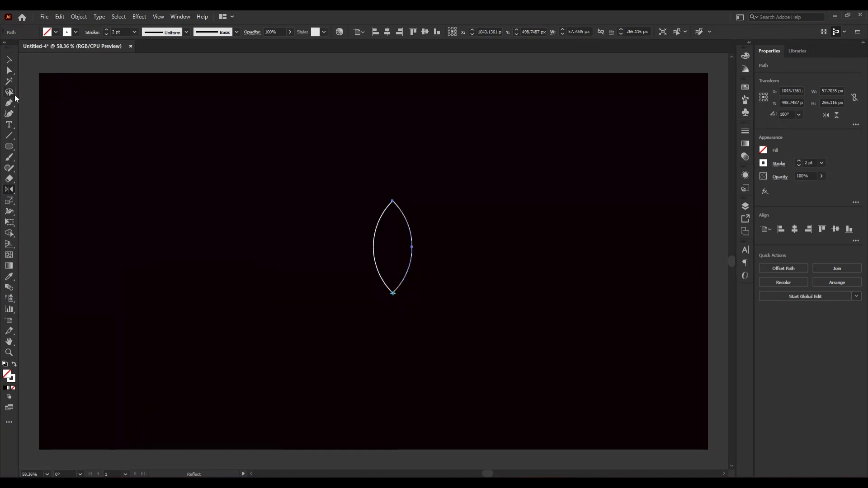
Step: Select both the original arc and its mirrored copy and group them
{"action": "left_click", "coordinate": [9, 61]}
{"action": "left_click", "coordinate": [210, 228]}
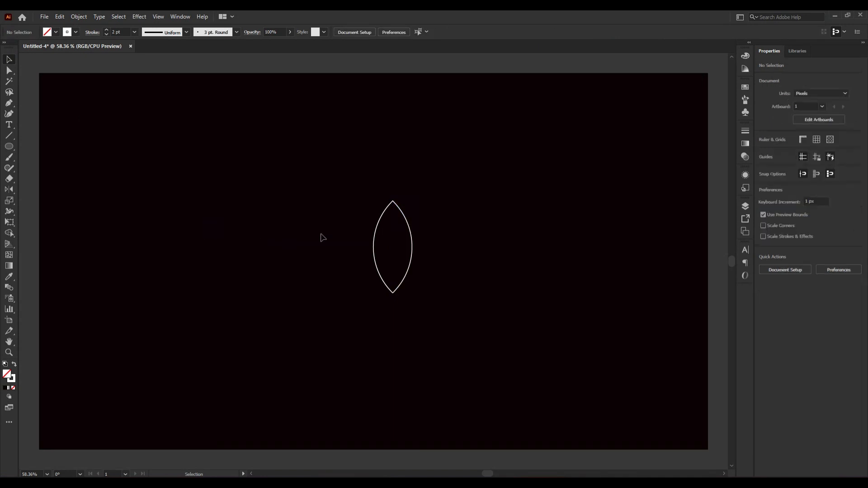
{"action": "left_click_drag", "start_coordinate": [341, 214], "coordinate": [422, 292]}
{"action": "right_click", "coordinate": [383, 240]}
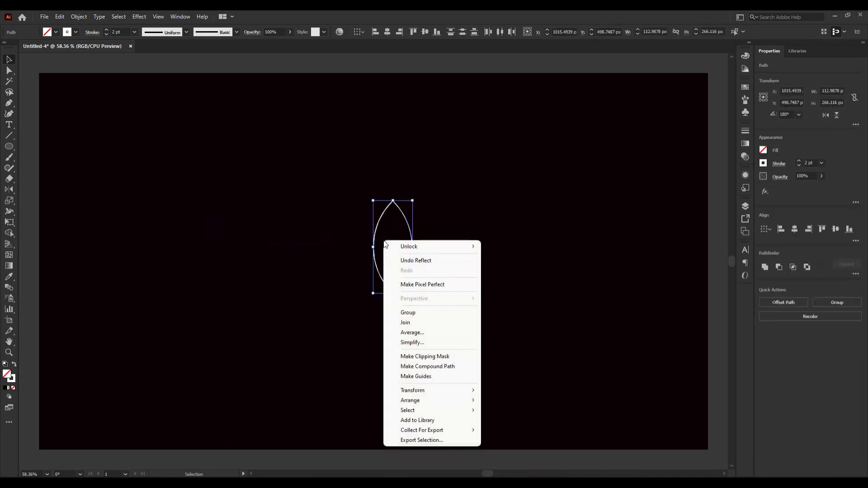
{"action": "left_click", "coordinate": [451, 312]}
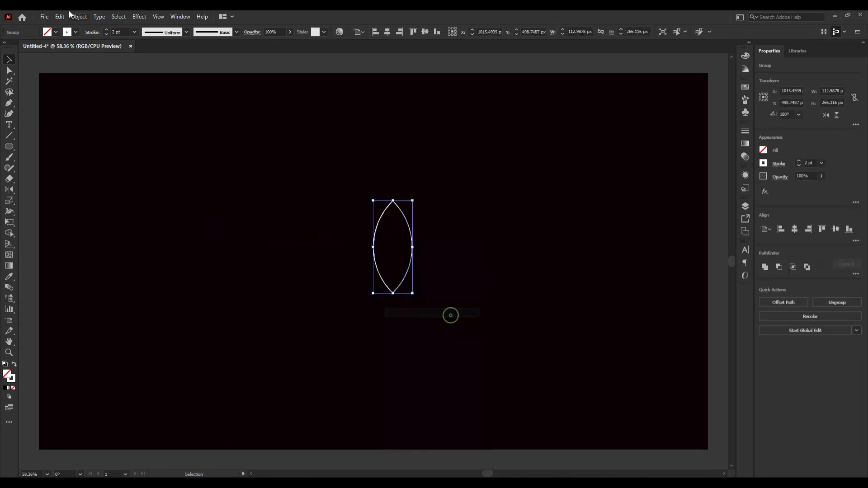
Step: Configure the blend options for the grouped arcs to Specified Steps spacing with 8 steps
{"action": "left_click", "coordinate": [84, 18]}
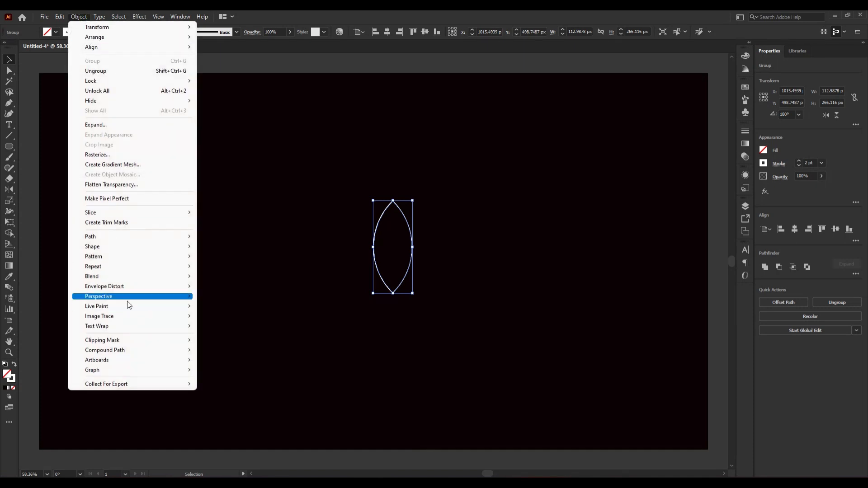
{"action": "mouse_move", "coordinate": [128, 293]}
{"action": "mouse_move", "coordinate": [129, 278]}
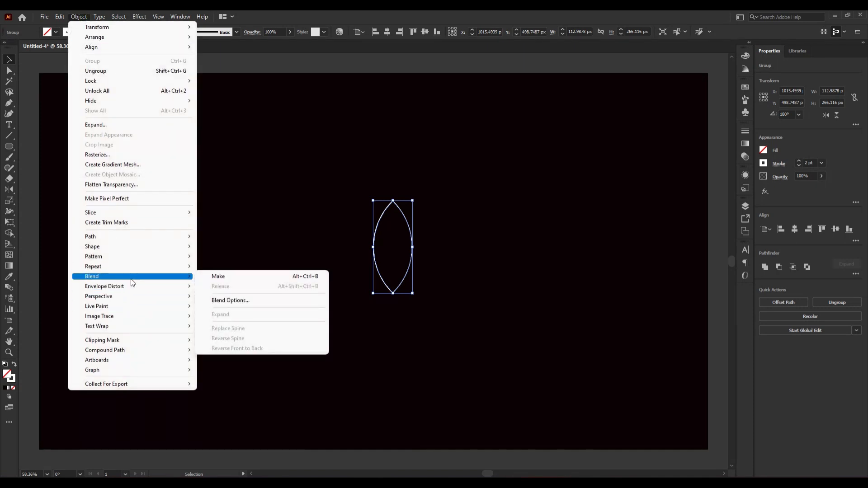
{"action": "left_click", "coordinate": [256, 302]}
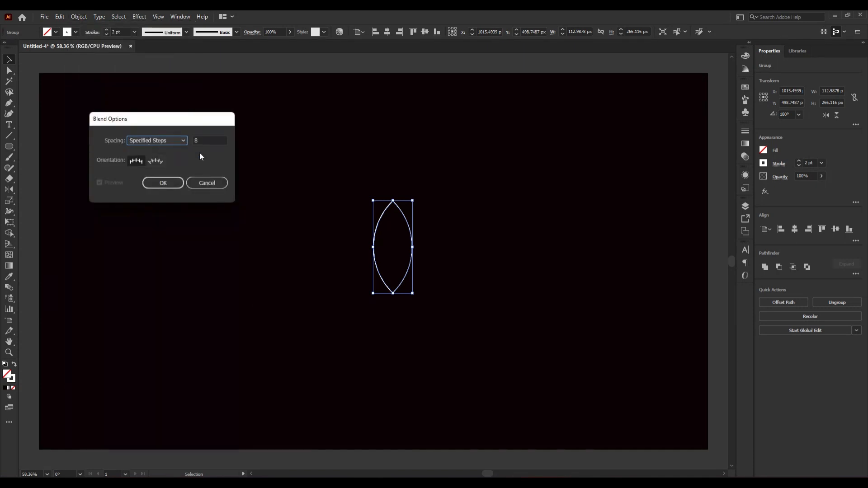
{"action": "left_click", "coordinate": [162, 183]}
Step: Make a blend from the grouped arcs to fill the lens shape with curved lines
{"action": "left_click", "coordinate": [80, 19]}
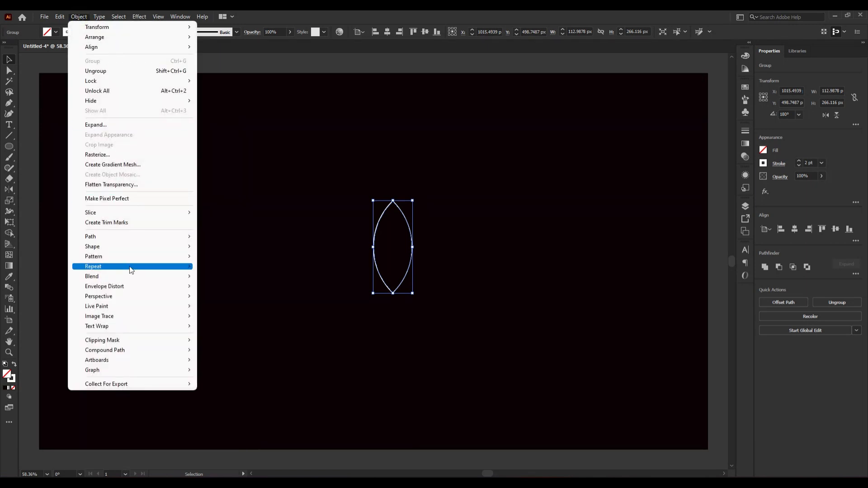
{"action": "mouse_move", "coordinate": [132, 276]}
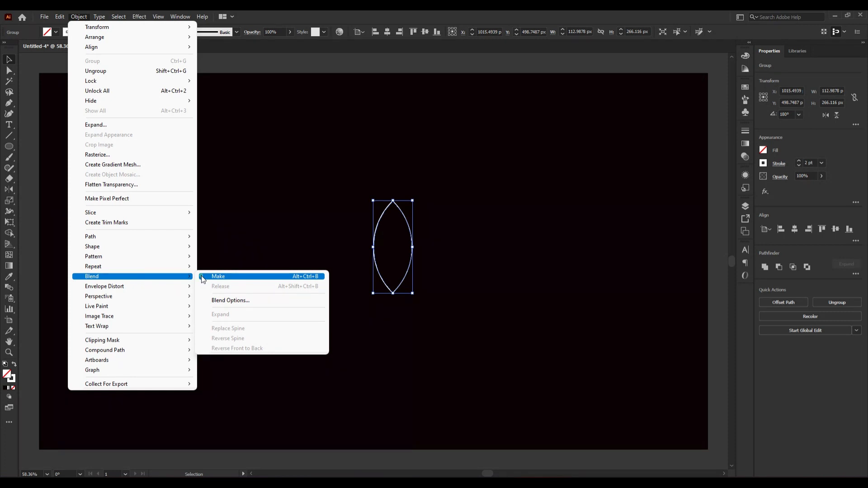
{"action": "left_click", "coordinate": [203, 277]}
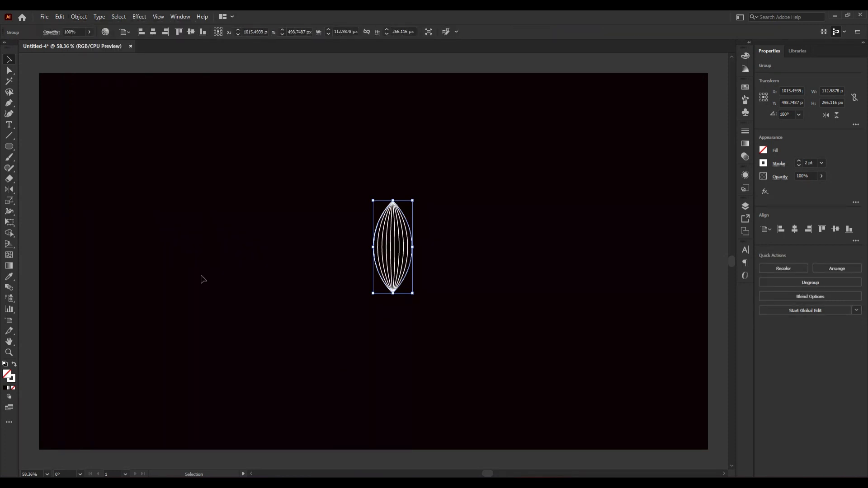
{"action": "left_click", "coordinate": [295, 294]}
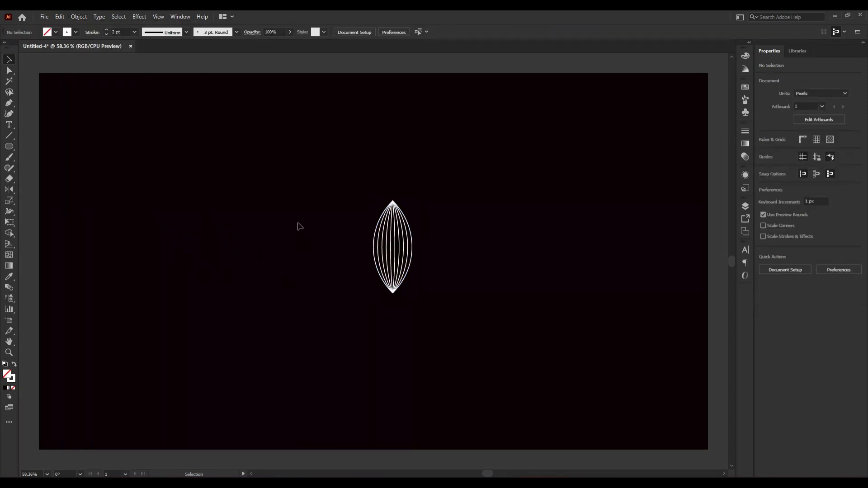
Step: Apply a radial white-to-black gradient to the stroke of the blended arcs
{"action": "left_click_drag", "start_coordinate": [297, 221], "coordinate": [510, 359]}
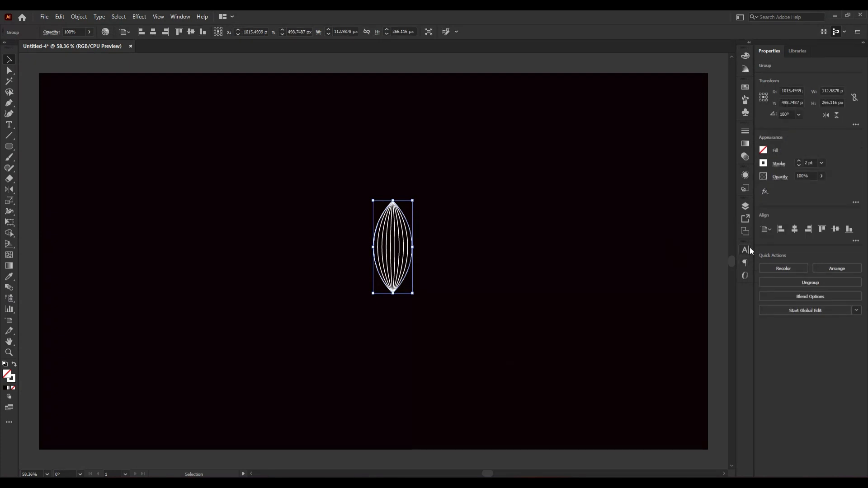
{"action": "left_click", "coordinate": [744, 143]}
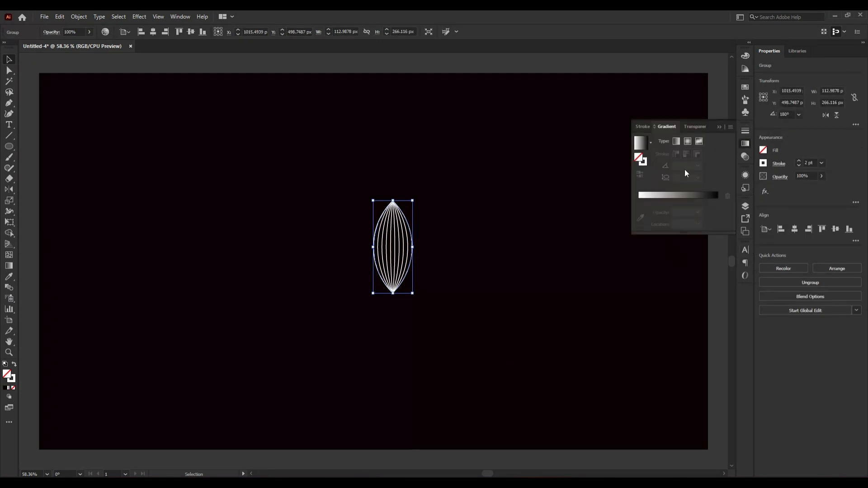
{"action": "left_click", "coordinate": [642, 163]}
{"action": "left_click", "coordinate": [715, 199]}
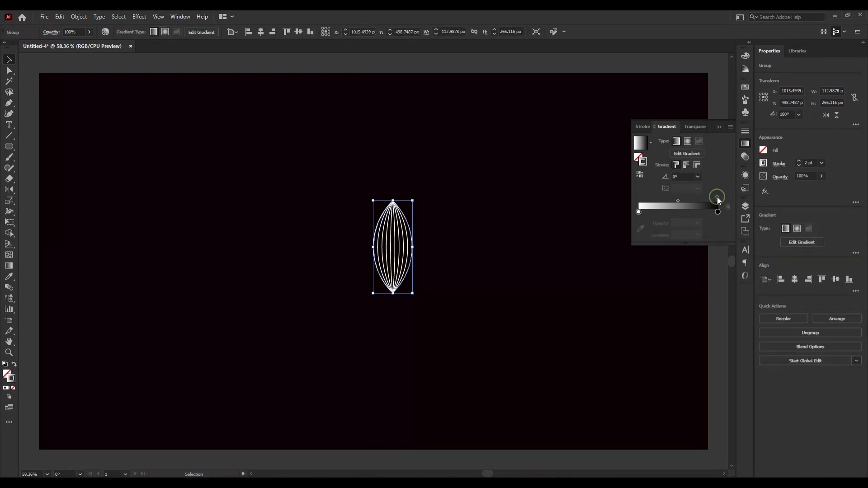
{"action": "left_click", "coordinate": [687, 141]}
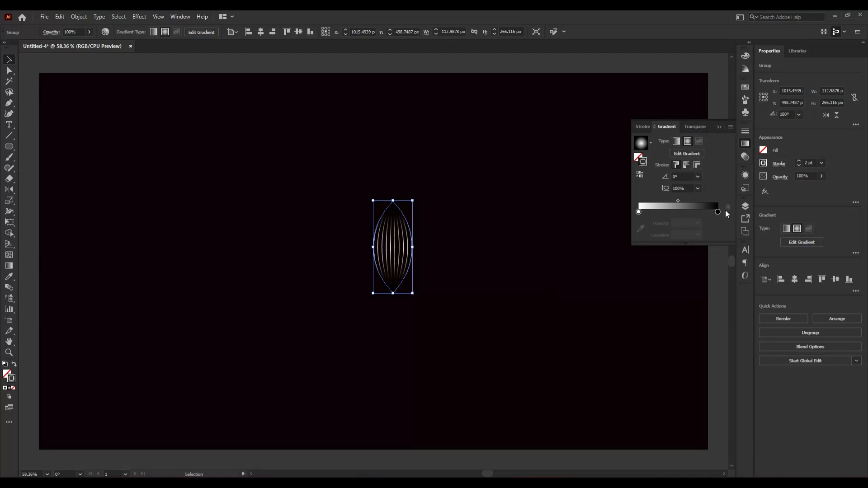
Step: Recolor both end stops of the stroke gradient with the same bright pink swatch
{"action": "left_click", "coordinate": [718, 211]}
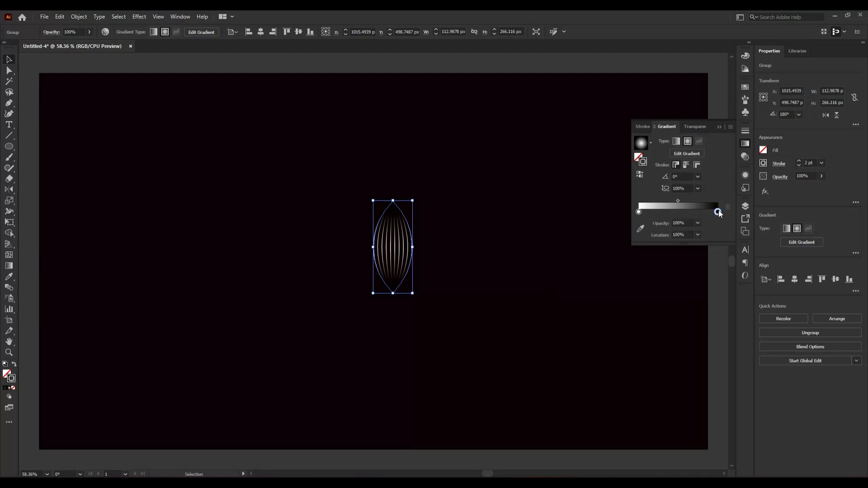
{"action": "double_click", "coordinate": [719, 211]}
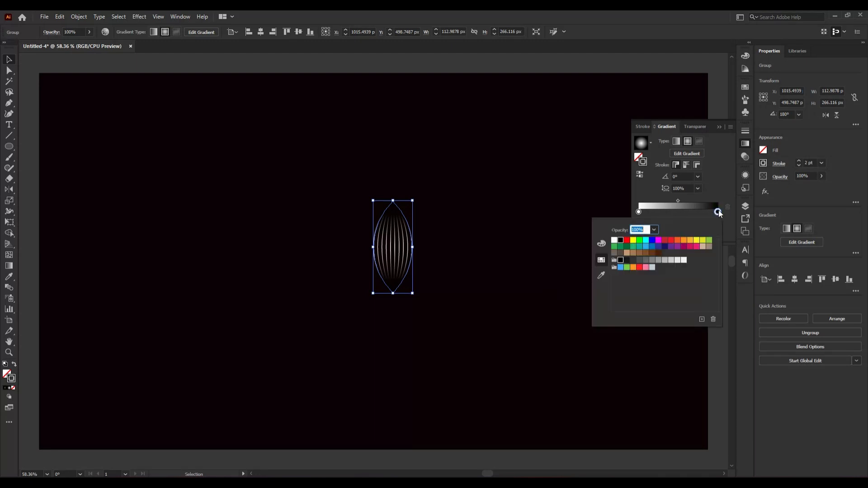
{"action": "left_click", "coordinate": [695, 248]}
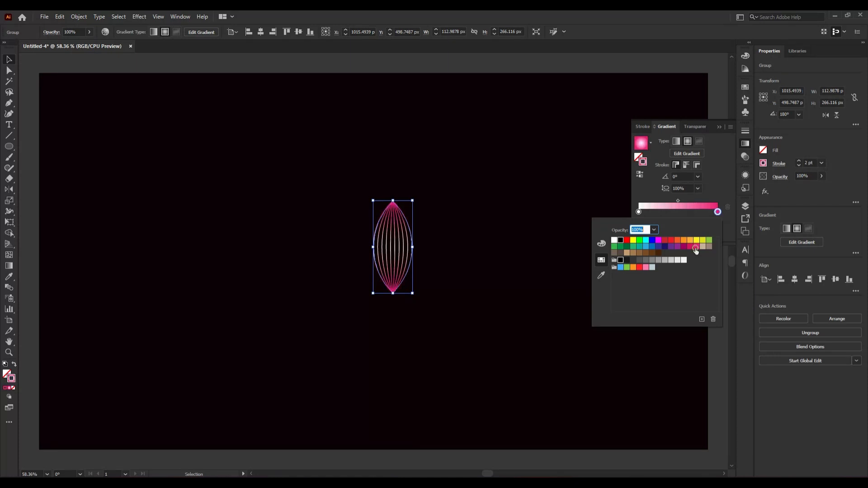
{"action": "left_click", "coordinate": [638, 213]}
{"action": "double_click", "coordinate": [638, 213]}
{"action": "left_click", "coordinate": [696, 248]}
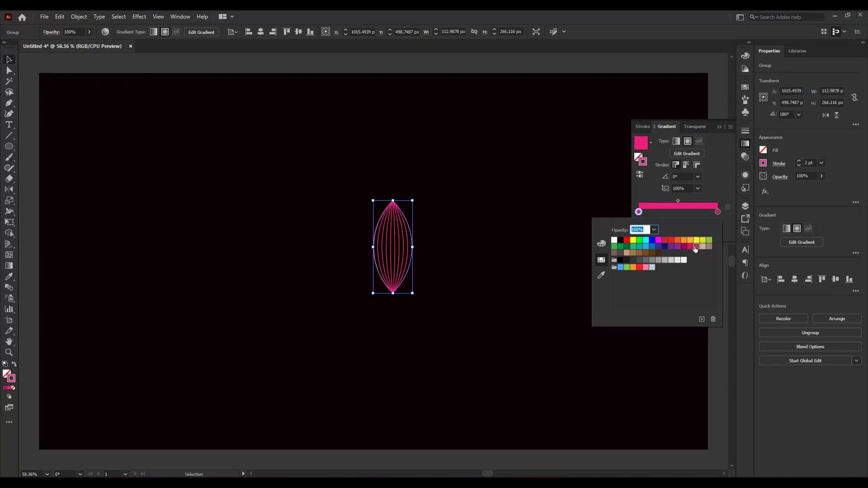
Step: Add a gradient stop at about 49% between the pink ends and color it cyan
{"action": "left_click", "coordinate": [678, 212]}
{"action": "left_click", "coordinate": [677, 211]}
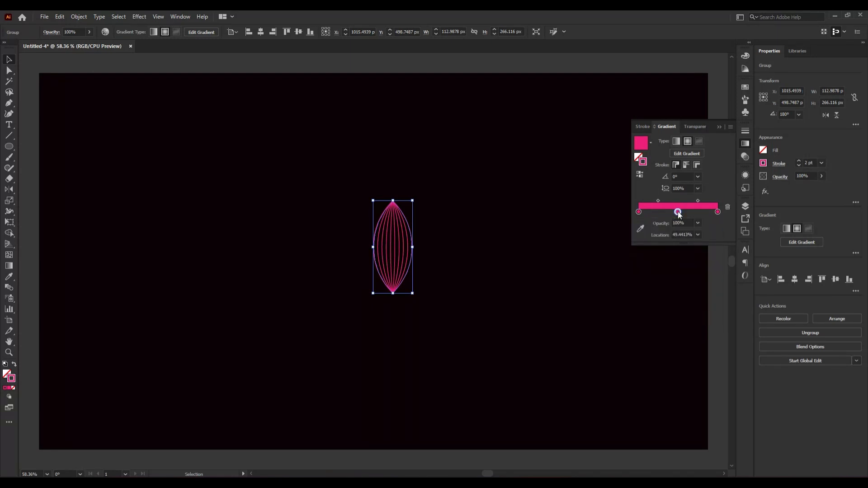
{"action": "double_click", "coordinate": [677, 211]}
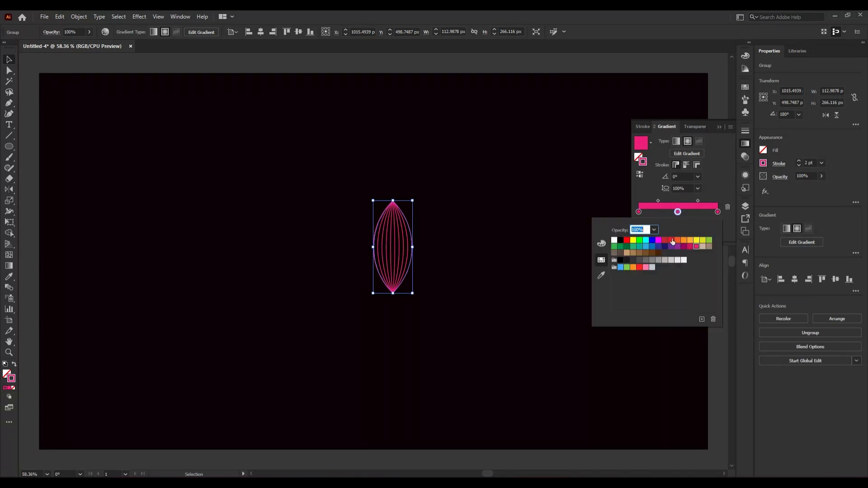
{"action": "left_click", "coordinate": [645, 241]}
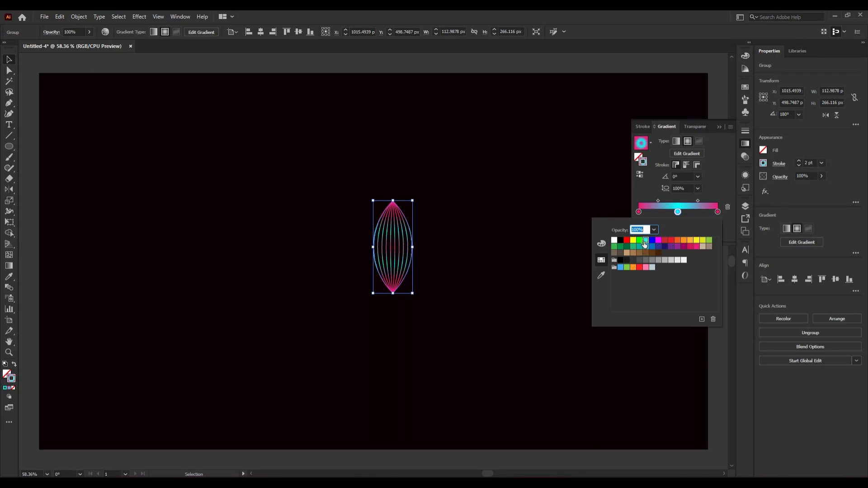
Step: Add a gradient stop at about 75%, between the cyan and the end pink stop, and color it yellow
{"action": "left_click", "coordinate": [699, 215]}
{"action": "left_click", "coordinate": [698, 211]}
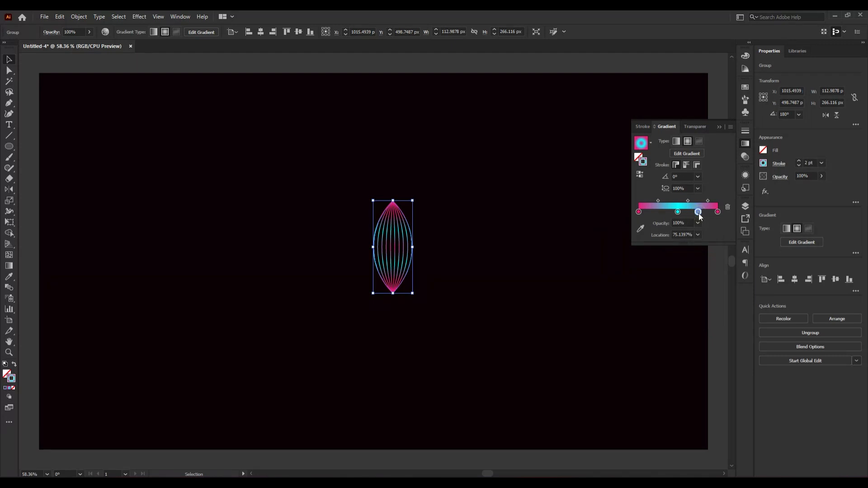
{"action": "double_click", "coordinate": [698, 212]}
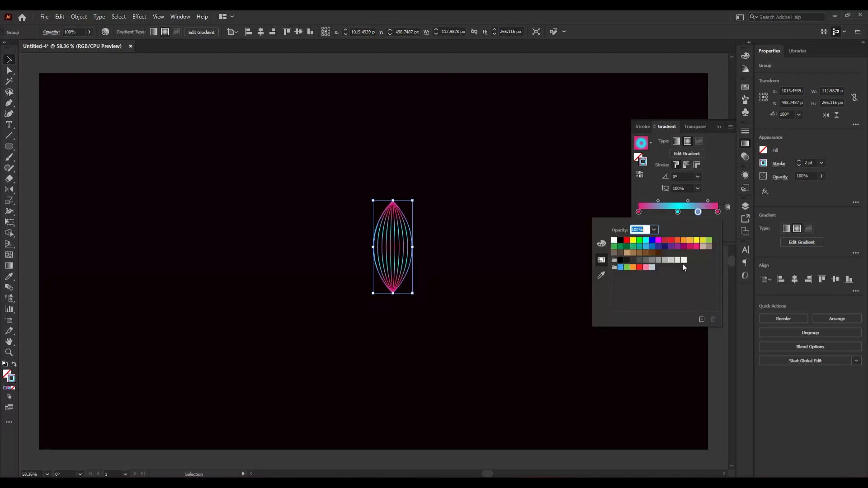
{"action": "left_click", "coordinate": [695, 242]}
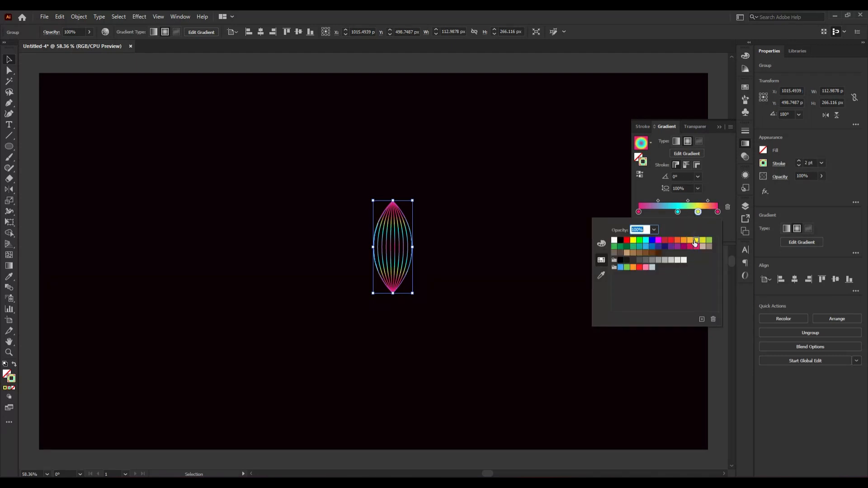
Step: Add a gradient stop at about 25%, between the starting pink and the cyan stop, and color it yellow
{"action": "left_click", "coordinate": [658, 212]}
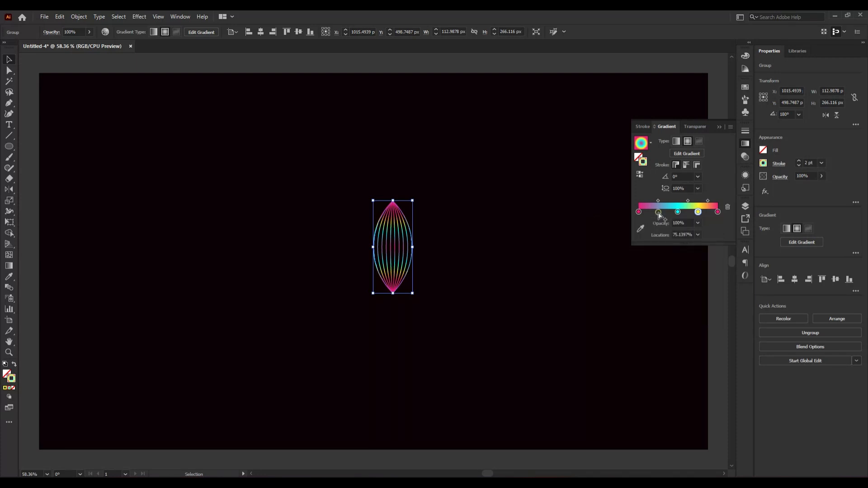
{"action": "left_click", "coordinate": [659, 213]}
{"action": "double_click", "coordinate": [658, 212]}
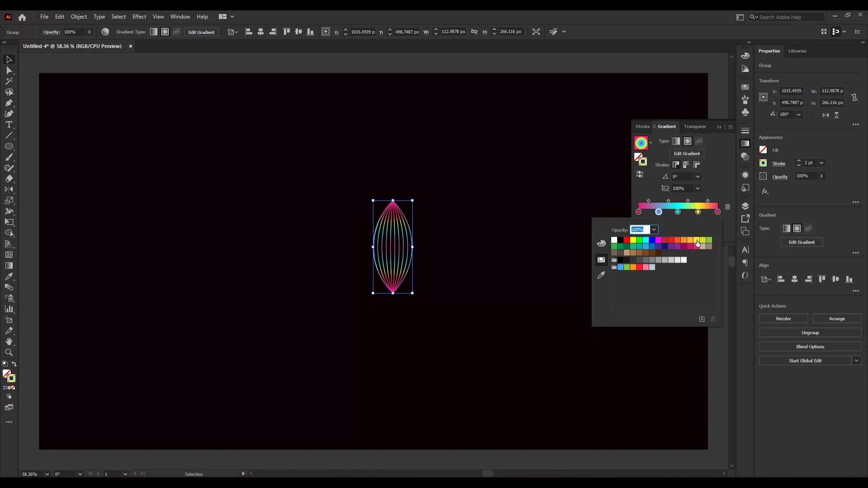
{"action": "left_click", "coordinate": [696, 240]}
{"action": "left_click", "coordinate": [492, 273]}
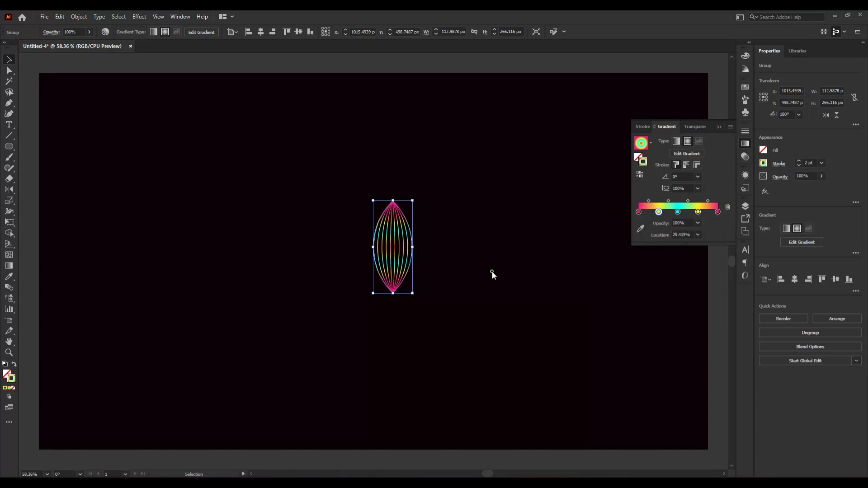
Step: Reselect the blended arcs and change their stroke gradient type to linear
{"action": "left_click_drag", "start_coordinate": [275, 194], "coordinate": [527, 332]}
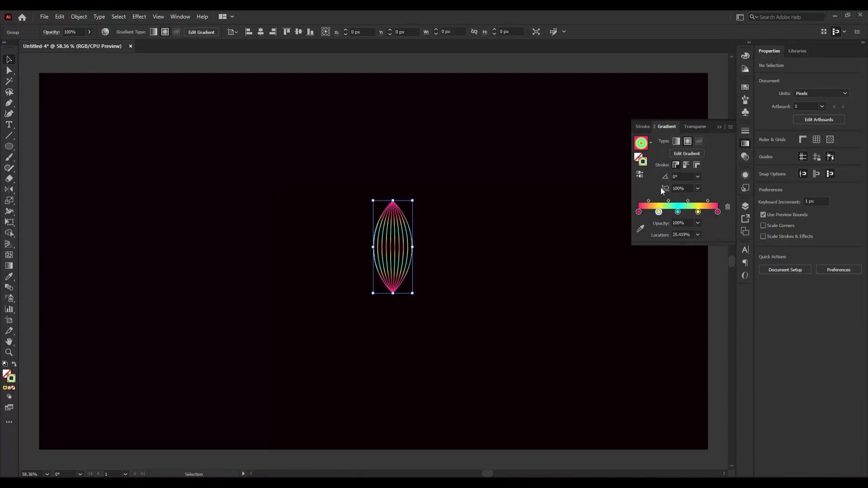
{"action": "left_click", "coordinate": [675, 142]}
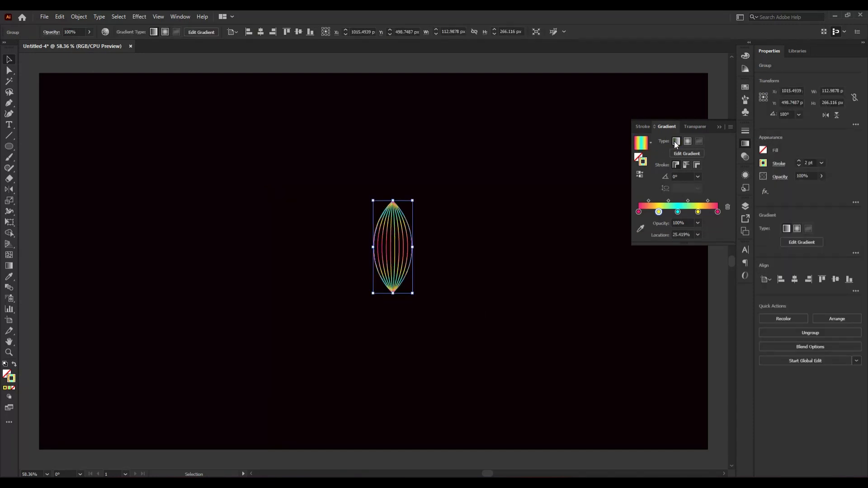
{"action": "left_click", "coordinate": [518, 268]}
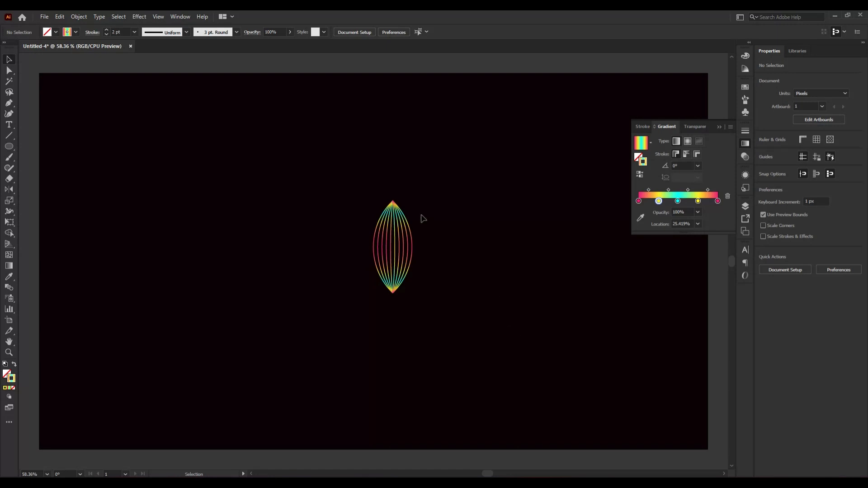
Step: Select the blended lens shape and delete the cyan and both yellow stops from its stroke gradient
{"action": "left_click_drag", "start_coordinate": [314, 207], "coordinate": [464, 285]}
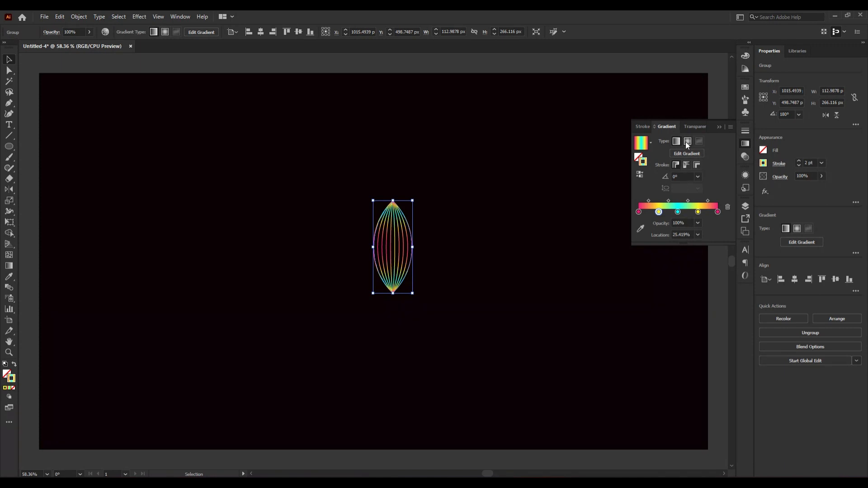
{"action": "left_click", "coordinate": [678, 212]}
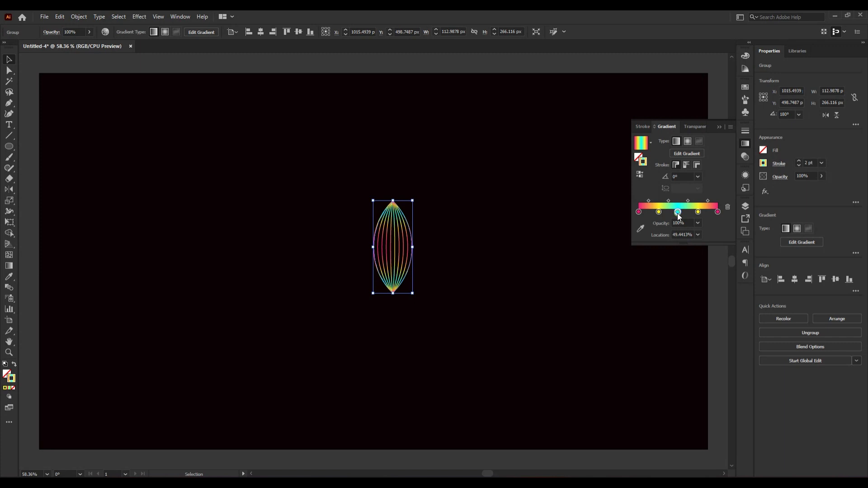
{"action": "left_click", "coordinate": [728, 206]}
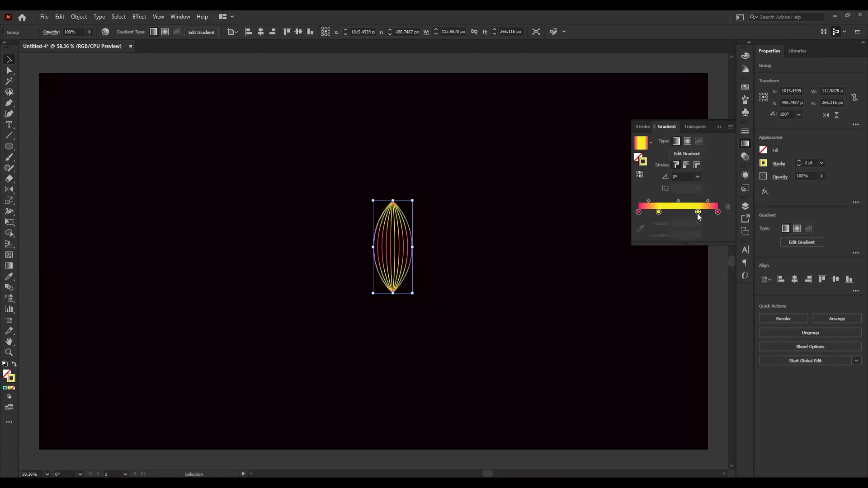
{"action": "left_click", "coordinate": [698, 212]}
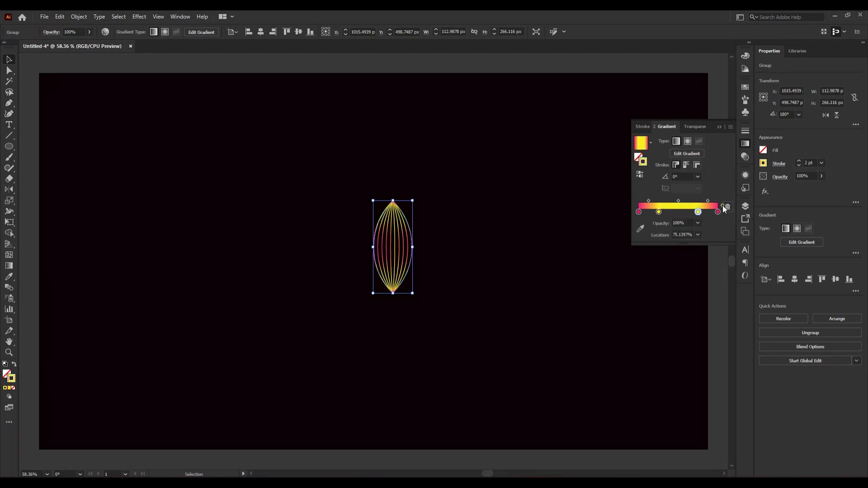
{"action": "left_click", "coordinate": [723, 206]}
{"action": "left_click", "coordinate": [660, 212]}
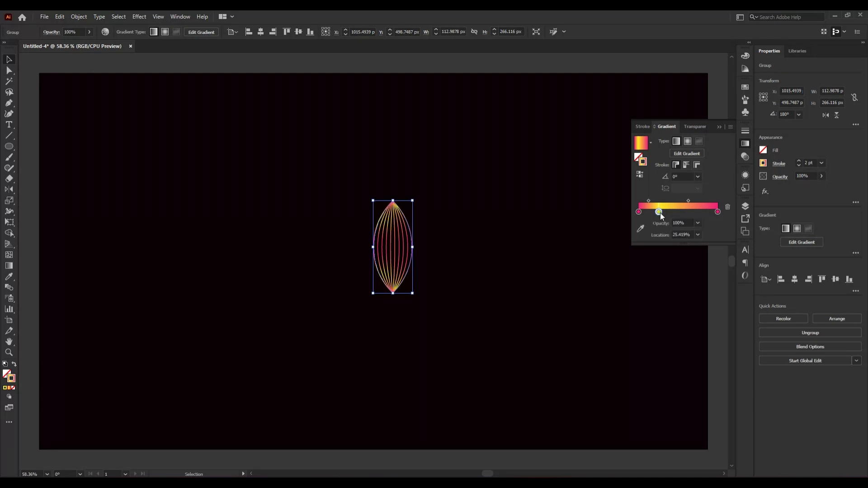
{"action": "left_click", "coordinate": [726, 208]}
Step: Color the starting gradient stop cyan and change the stroke gradient type to radial
{"action": "left_click", "coordinate": [639, 212]}
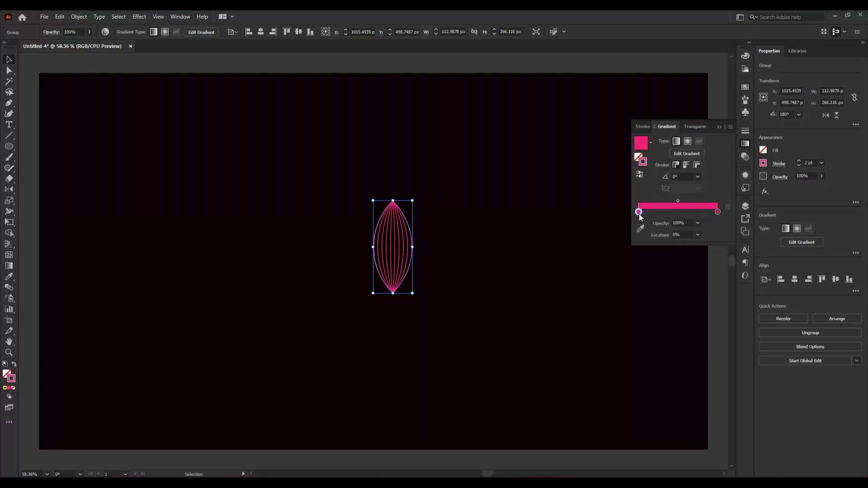
{"action": "double_click", "coordinate": [638, 212]}
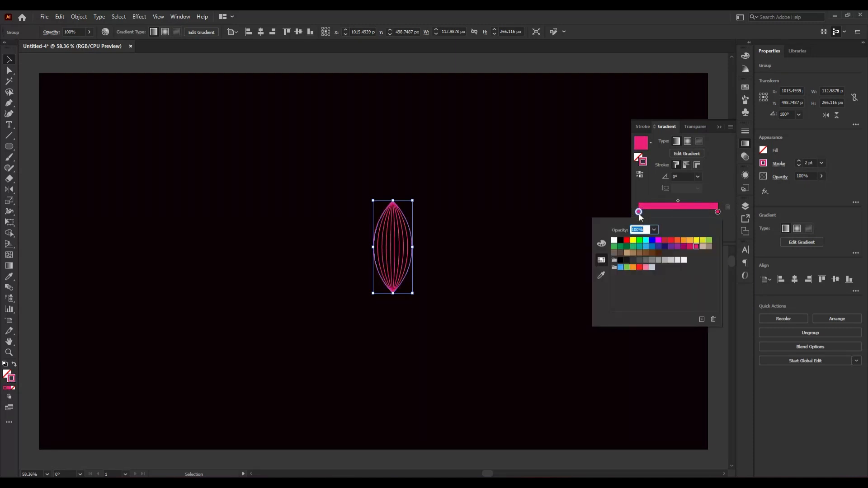
{"action": "left_click", "coordinate": [646, 241]}
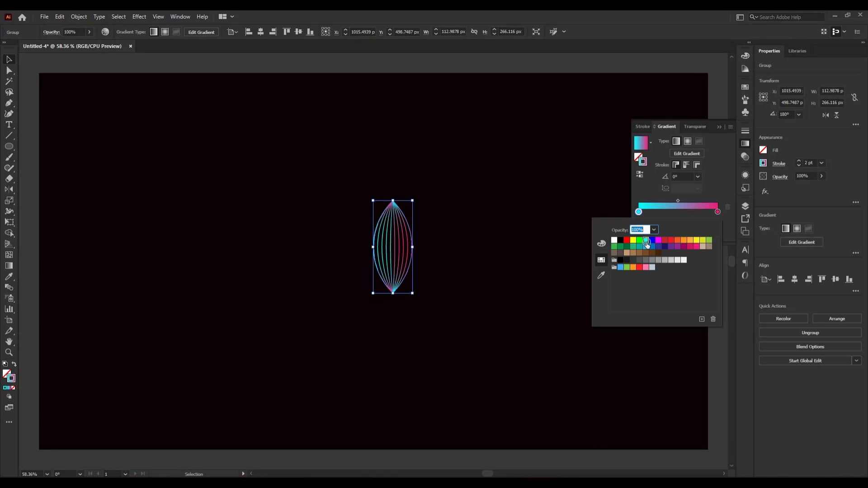
{"action": "left_click", "coordinate": [685, 144]}
{"action": "left_click", "coordinate": [688, 141]}
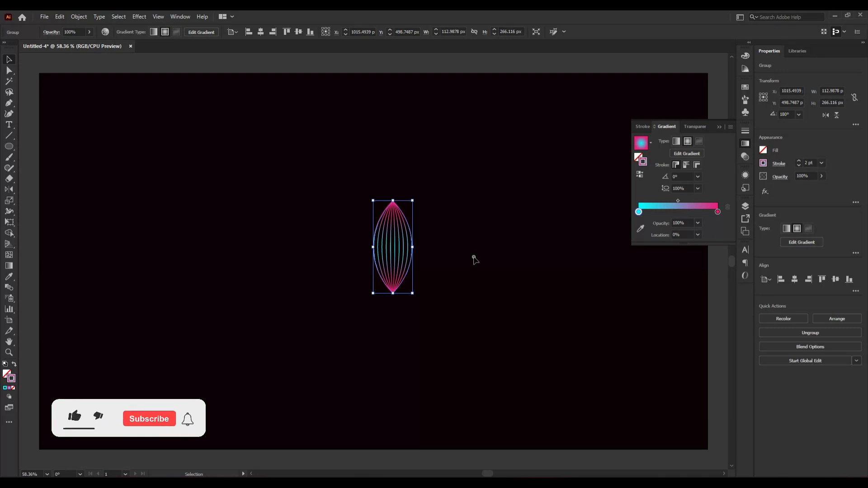
Step: Shift the midpoint between the cyan and pink gradient stops to about 53%
{"action": "left_click_drag", "start_coordinate": [302, 222], "coordinate": [515, 316]}
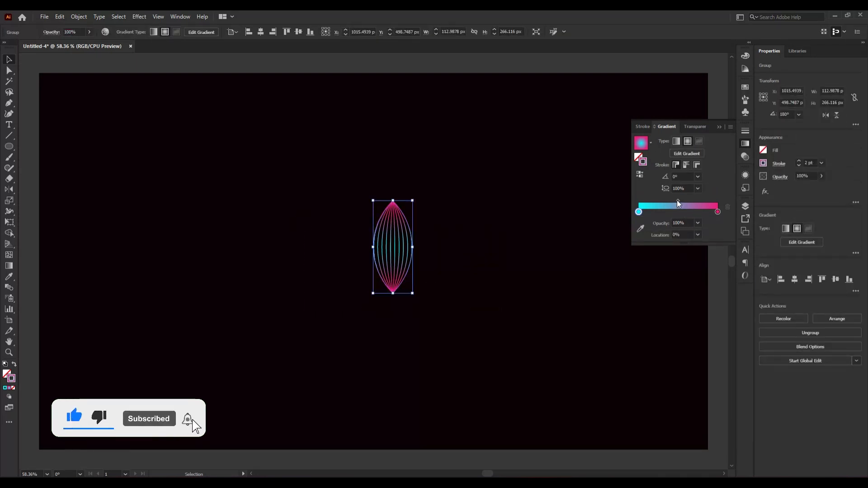
{"action": "mouse_move", "coordinate": [677, 200]}
{"action": "left_mouse_down"}
{"action": "mouse_move", "coordinate": [669, 200]}
{"action": "mouse_move", "coordinate": [690, 201]}
{"action": "mouse_move", "coordinate": [680, 206]}
{"action": "left_mouse_up"}
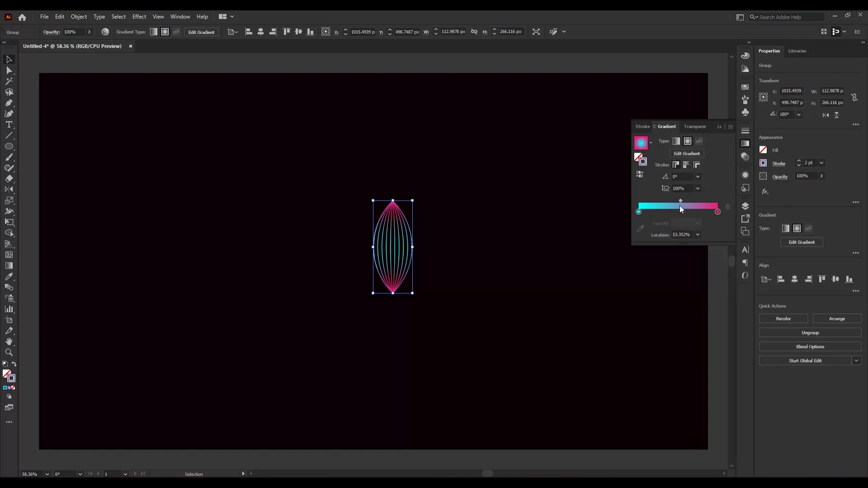
{"action": "left_click", "coordinate": [561, 246]}
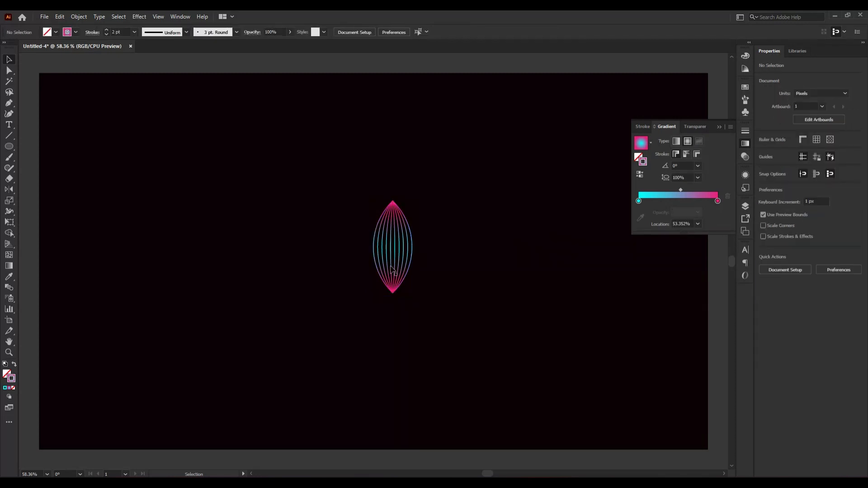
Step: Move the blended lens shape up and to the left, to about X 854 px, Y 374 px
{"action": "left_click_drag", "start_coordinate": [285, 167], "coordinate": [510, 349]}
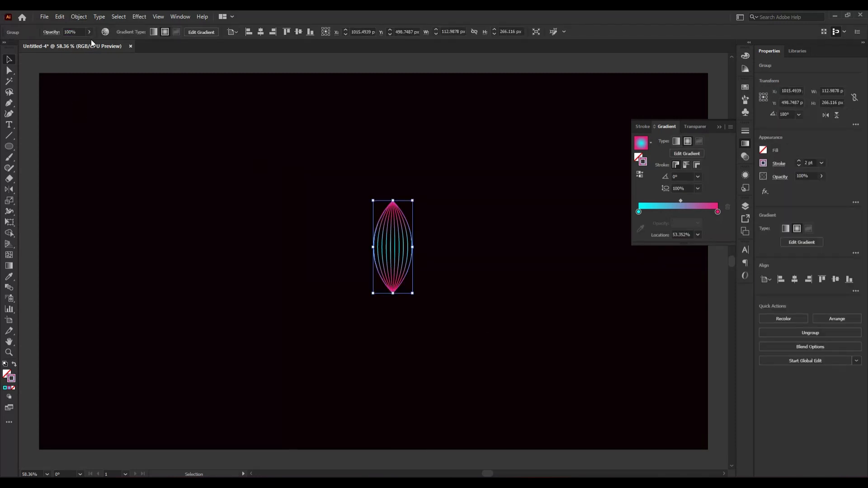
{"action": "left_click_drag", "start_coordinate": [396, 248], "coordinate": [340, 204]}
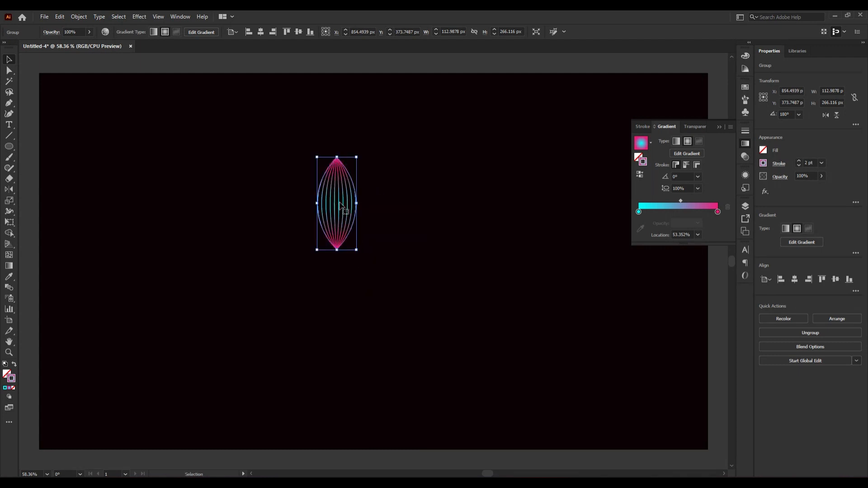
{"action": "left_click", "coordinate": [78, 17]}
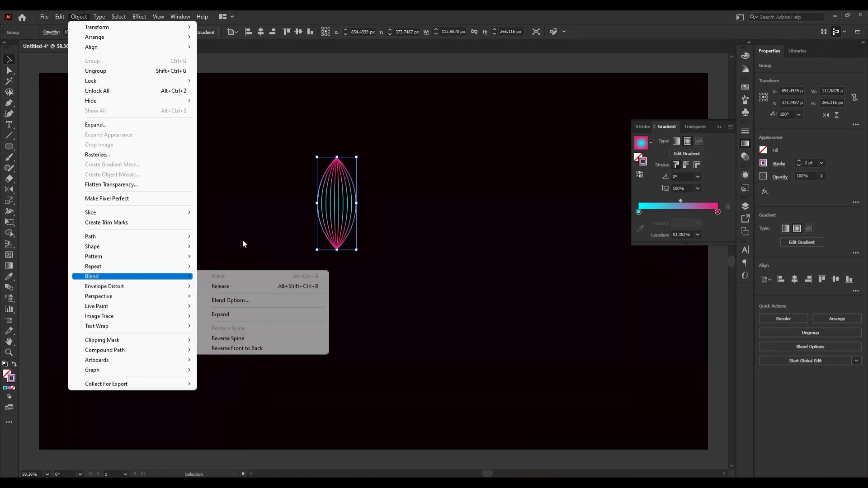
{"action": "left_click", "coordinate": [436, 216]}
{"action": "left_click", "coordinate": [322, 213]}
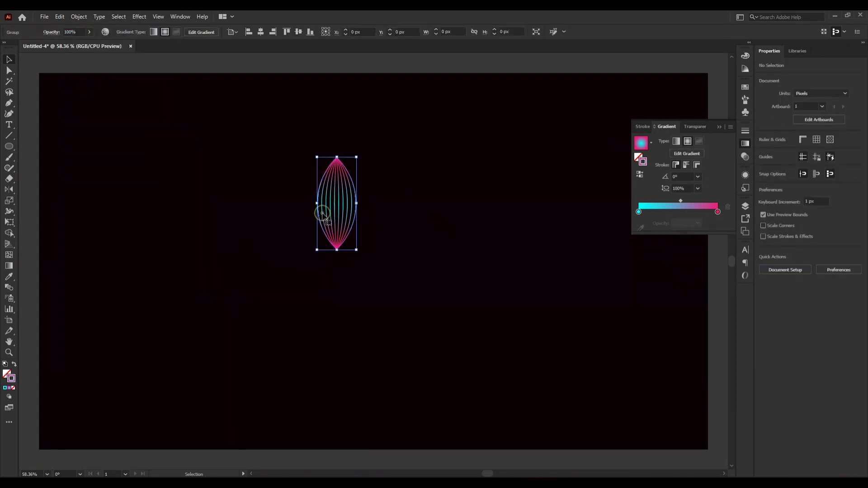
{"action": "right_click", "coordinate": [322, 214]}
{"action": "key", "text": "Escape"}
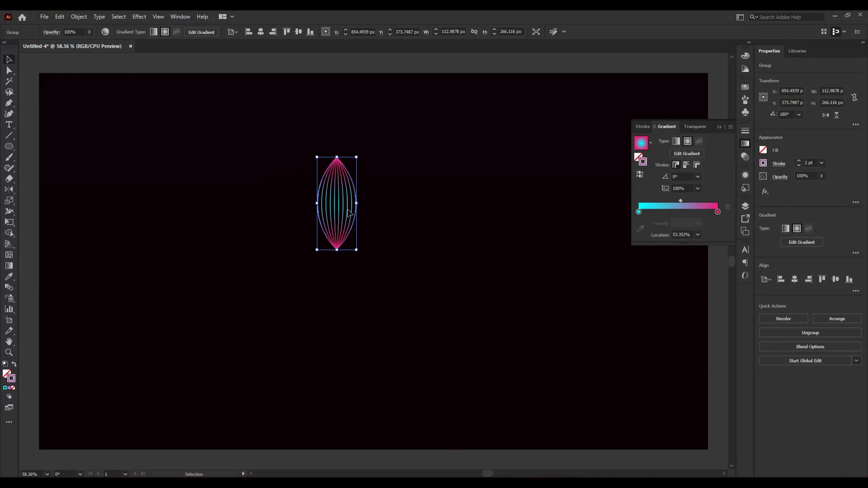
Step: Expand the blended lens shape with the Object option enabled
{"action": "left_click", "coordinate": [87, 19]}
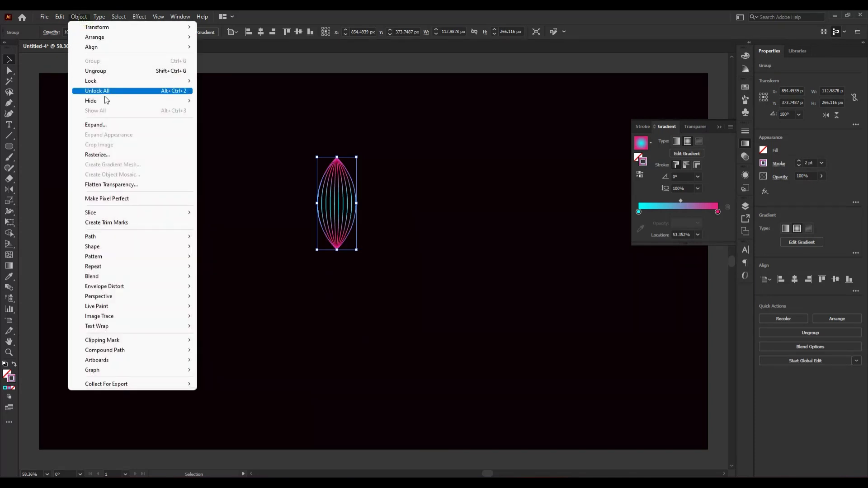
{"action": "left_click", "coordinate": [118, 124]}
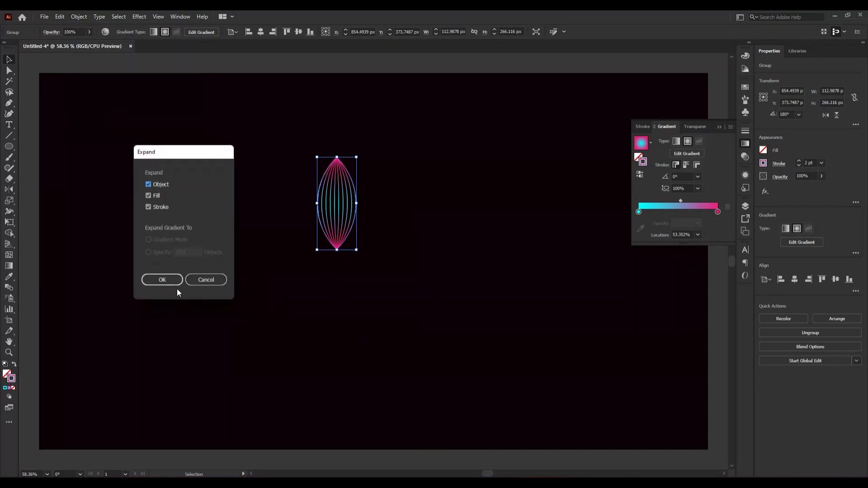
{"action": "left_click", "coordinate": [161, 279]}
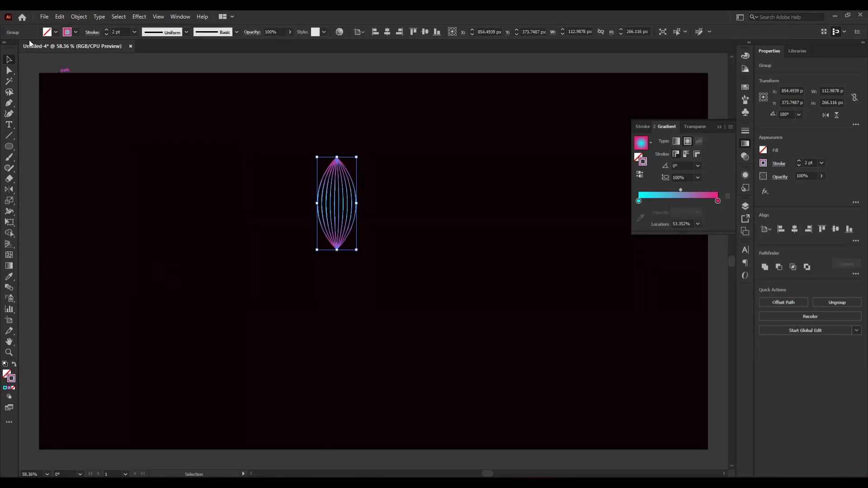
Step: Create a radial repeat from the expanded lens shape
{"action": "left_click", "coordinate": [78, 17]}
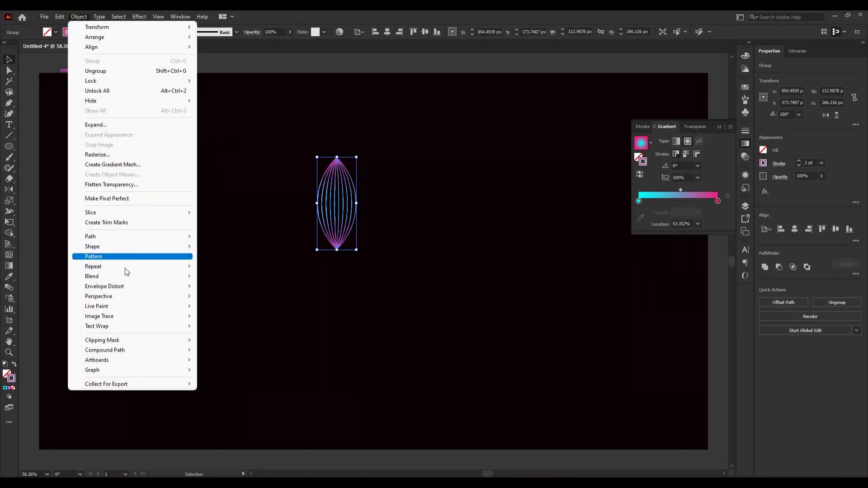
{"action": "mouse_move", "coordinate": [125, 269]}
{"action": "left_click", "coordinate": [219, 266]}
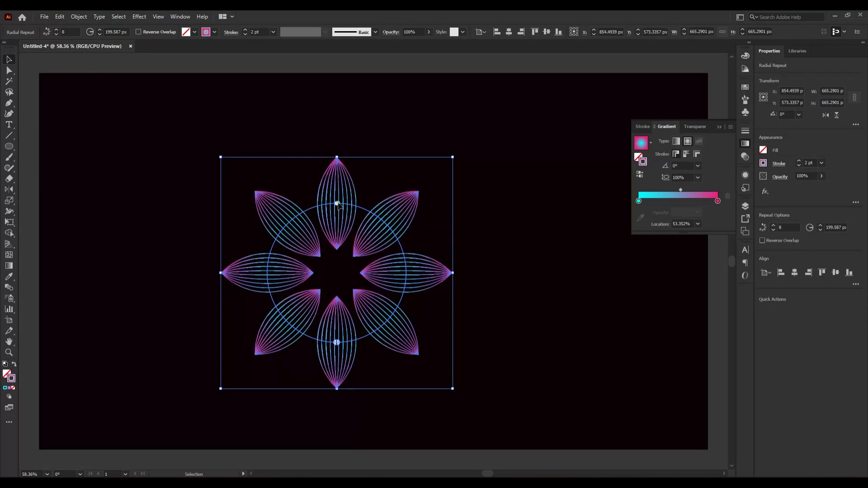
Step: Shrink the radial repeat's radius to about 133 px and increase it to 17 instances
{"action": "left_click_drag", "start_coordinate": [338, 204], "coordinate": [338, 227]}
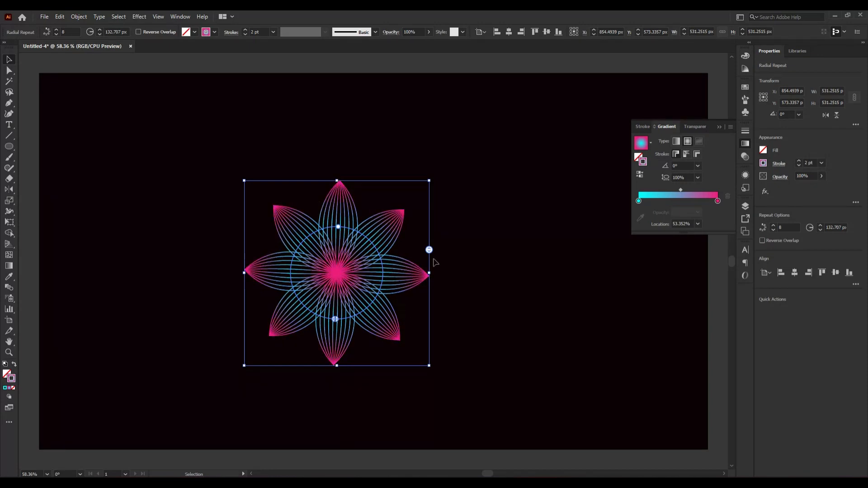
{"action": "left_click_drag", "start_coordinate": [429, 250], "coordinate": [411, 207]}
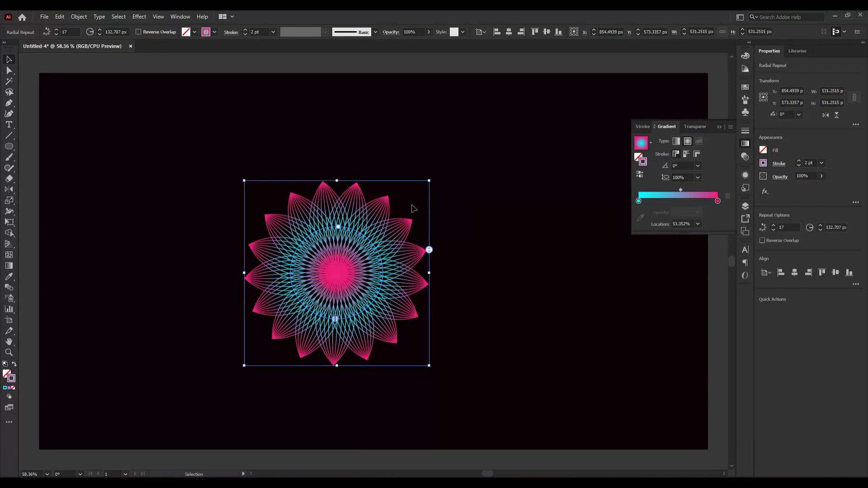
{"action": "left_click", "coordinate": [491, 267]}
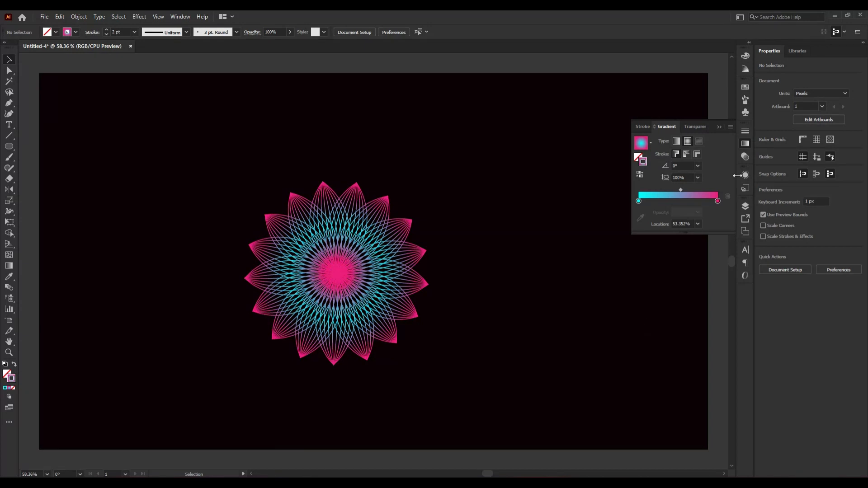
Step: Close the gradient settings and move the flower to about X 960 px, Y 505 px on the artboard
{"action": "left_click", "coordinate": [722, 126]}
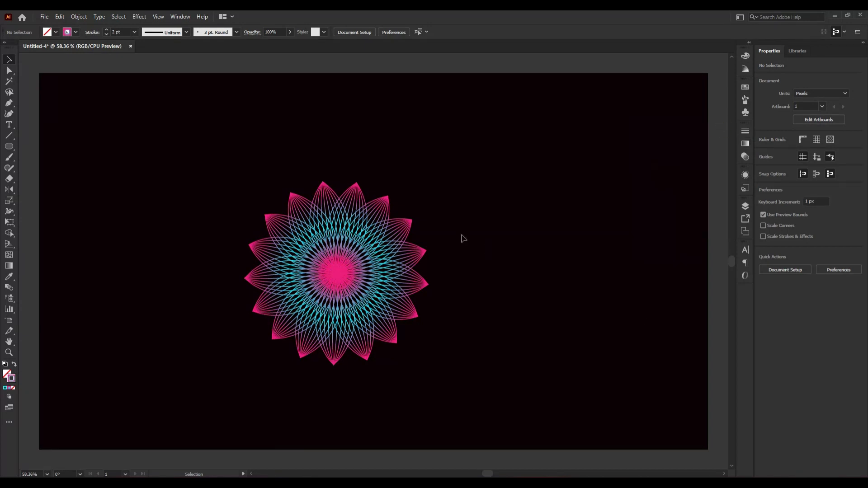
{"action": "left_click_drag", "start_coordinate": [192, 177], "coordinate": [454, 373]}
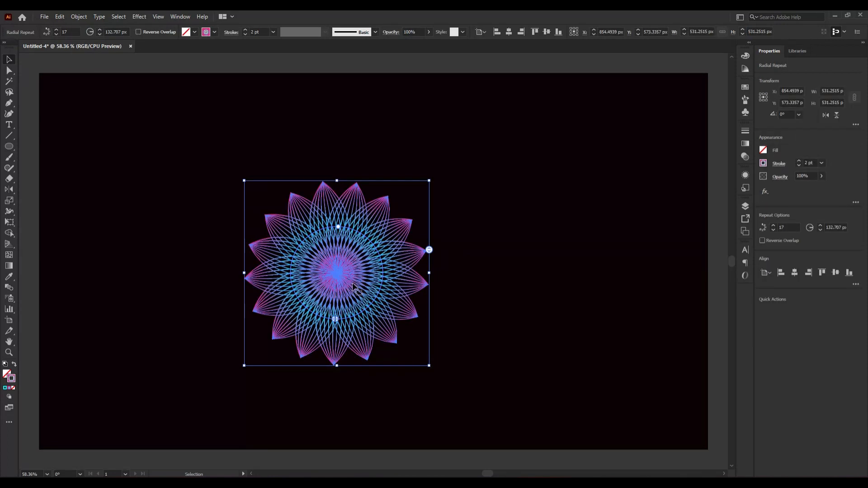
{"action": "left_click_drag", "start_coordinate": [362, 283], "coordinate": [390, 265]}
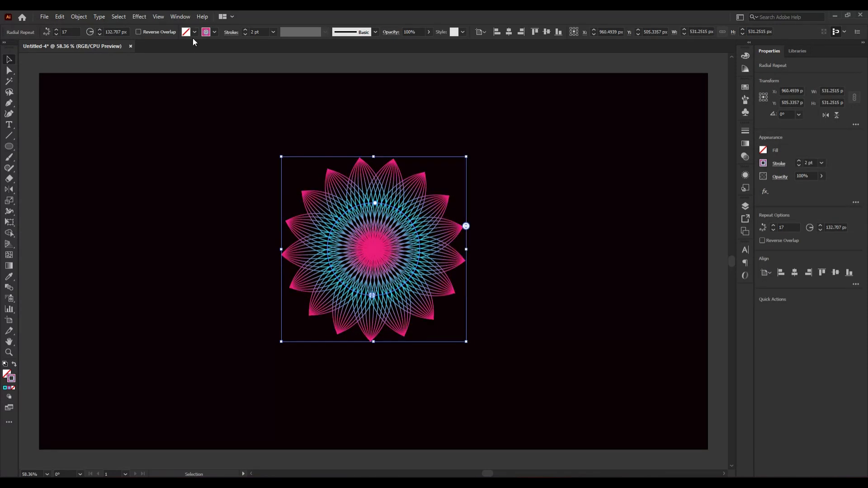
Step: Increase the flower's stroke weight to 3 pt and scale it up proportionally to about 678 px wide
{"action": "left_click", "coordinate": [245, 30]}
{"action": "left_click", "coordinate": [240, 213]}
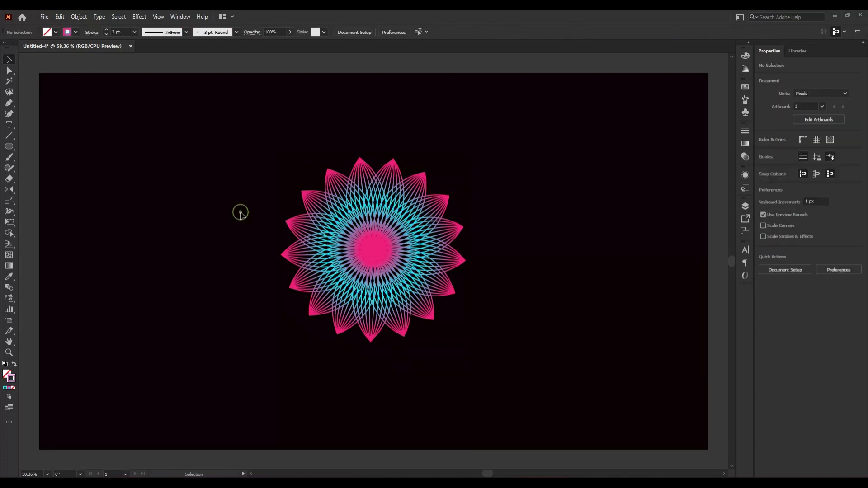
{"action": "left_click_drag", "start_coordinate": [269, 145], "coordinate": [507, 372]}
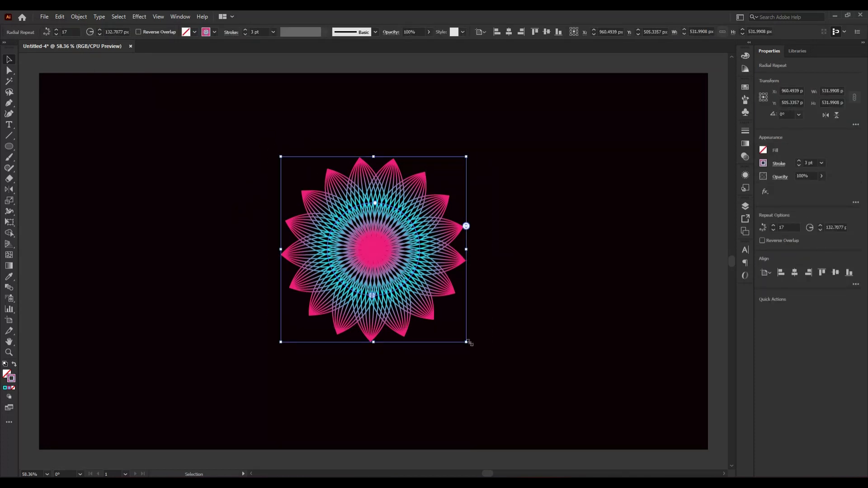
{"action": "left_click_drag", "start_coordinate": [467, 340], "coordinate": [491, 367]}
{"action": "left_click", "coordinate": [541, 345]}
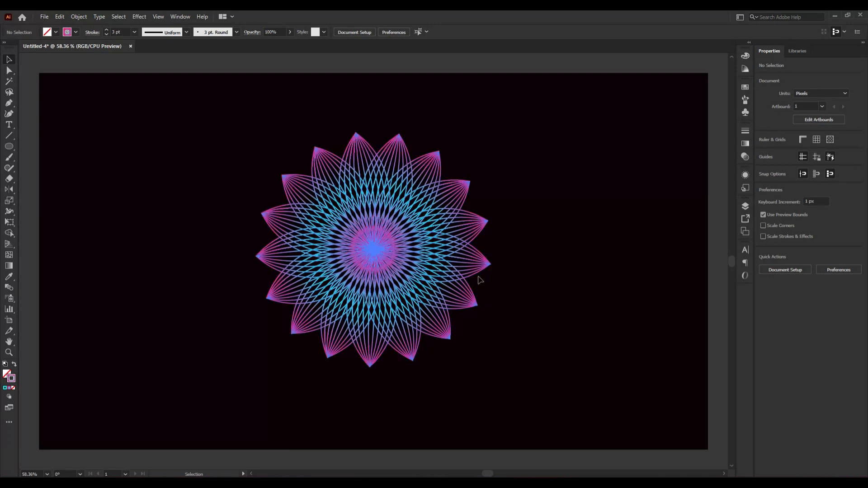
Step: Align the flower to the horizontal and vertical center of the artboard
{"action": "left_click", "coordinate": [373, 267]}
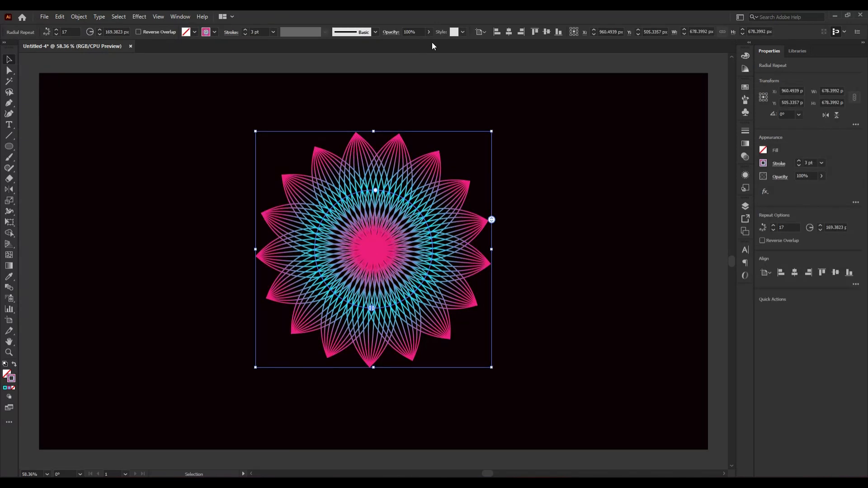
{"action": "left_click", "coordinate": [509, 31]}
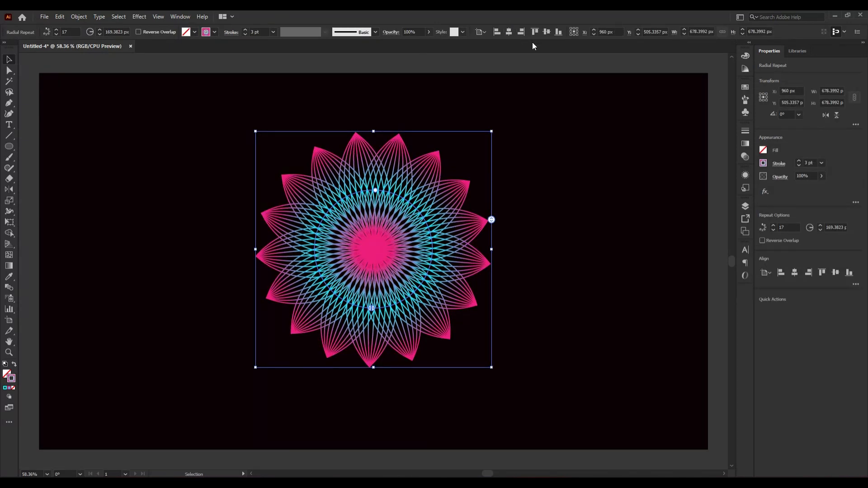
{"action": "left_click", "coordinate": [544, 32]}
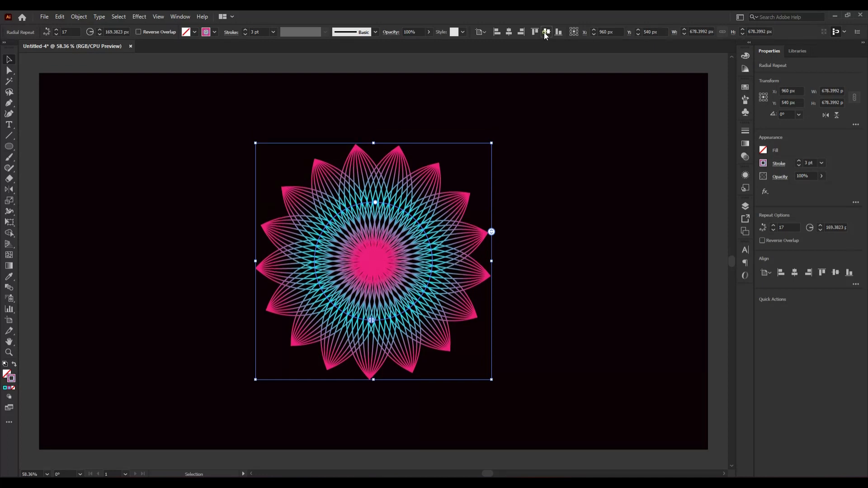
{"action": "left_click", "coordinate": [514, 70]}
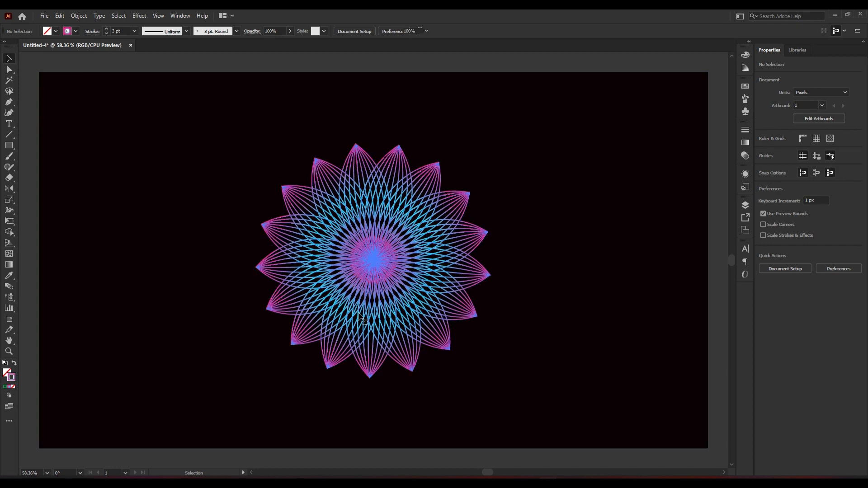
Step: Duplicate the flower horizontally into the artboard's right half and move the original to about X 605 px in the left half
{"action": "left_click", "coordinate": [361, 318]}
{"action": "left_click_drag", "start_coordinate": [451, 319], "coordinate": [574, 318]}
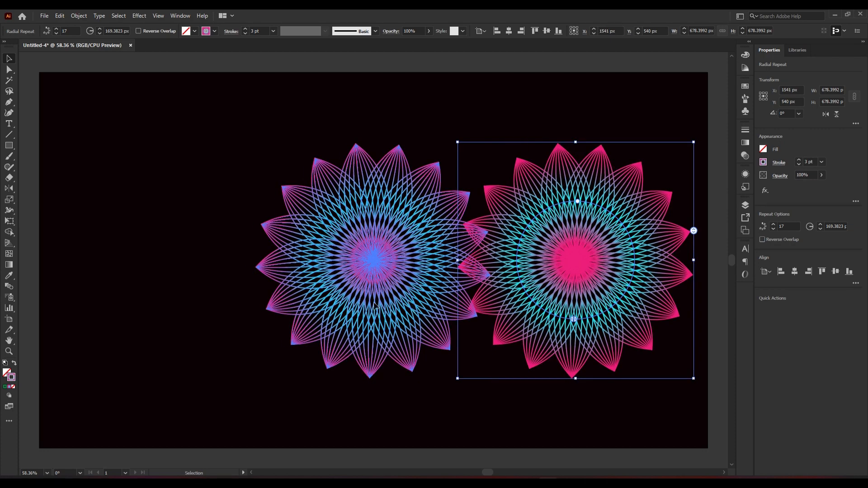
{"action": "left_click_drag", "start_coordinate": [412, 310], "coordinate": [288, 309]}
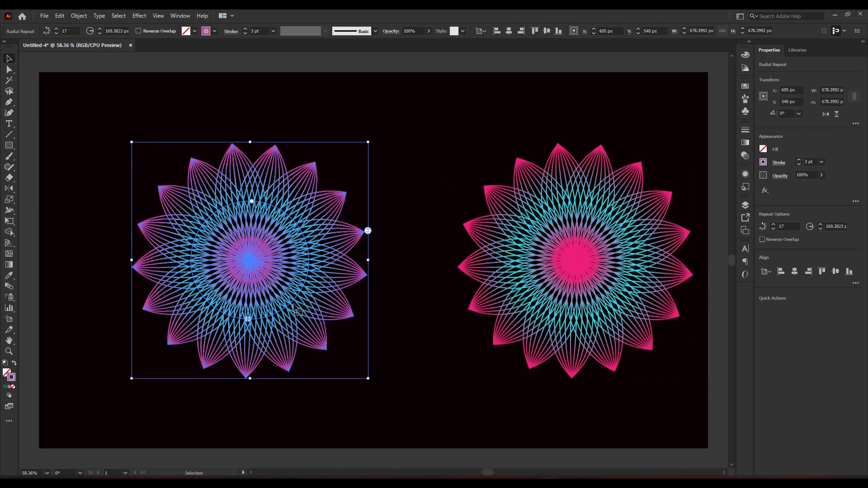
{"action": "left_click_drag", "start_coordinate": [589, 294], "coordinate": [562, 292]}
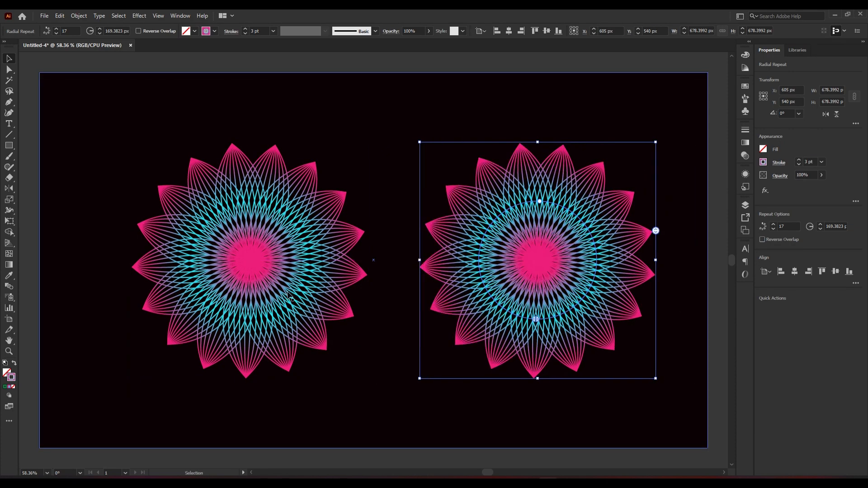
Step: Recolor the left flower's radial stroke gradient with green at the first stop and yellow at the last stop
{"action": "left_click", "coordinate": [300, 303]}
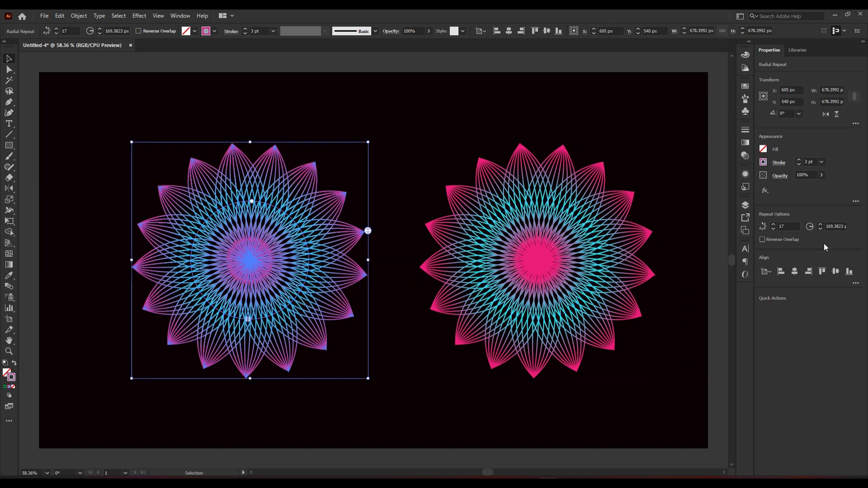
{"action": "left_click", "coordinate": [746, 143]}
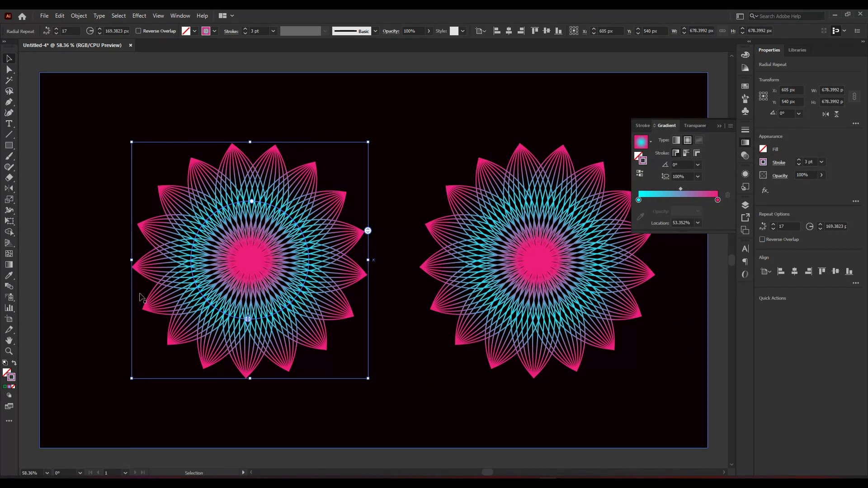
{"action": "double_click", "coordinate": [717, 200]}
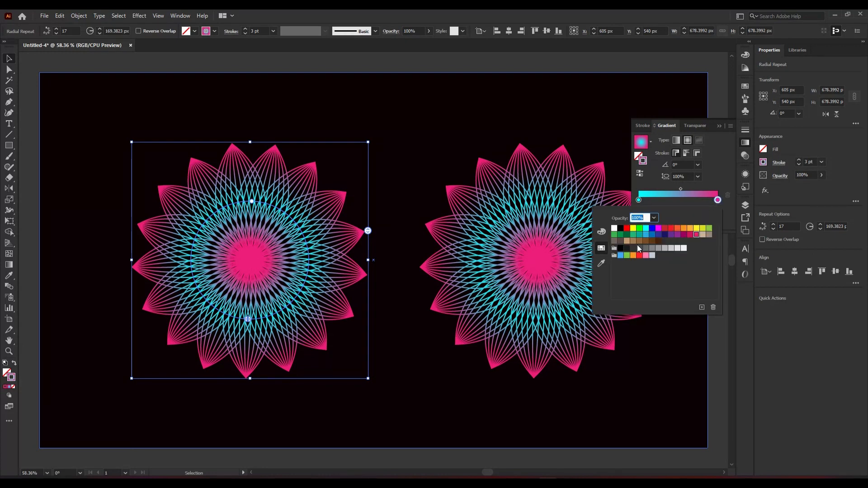
{"action": "left_click", "coordinate": [634, 229]}
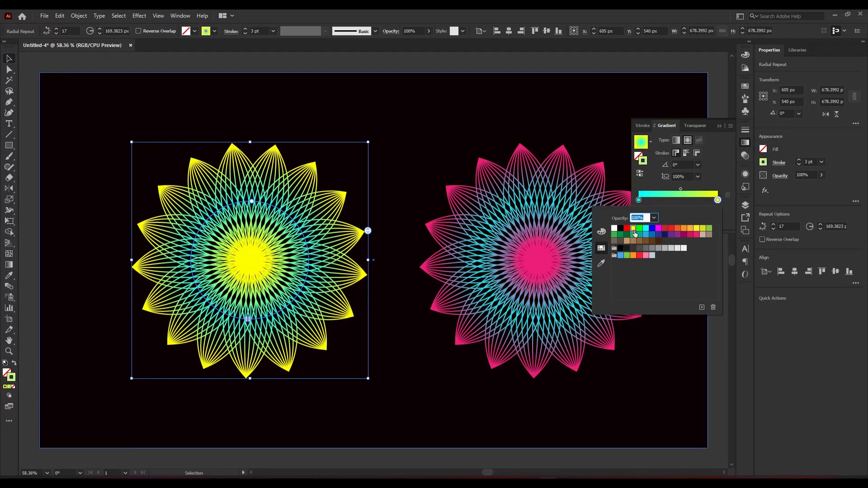
{"action": "left_click", "coordinate": [639, 200]}
{"action": "double_click", "coordinate": [638, 199]}
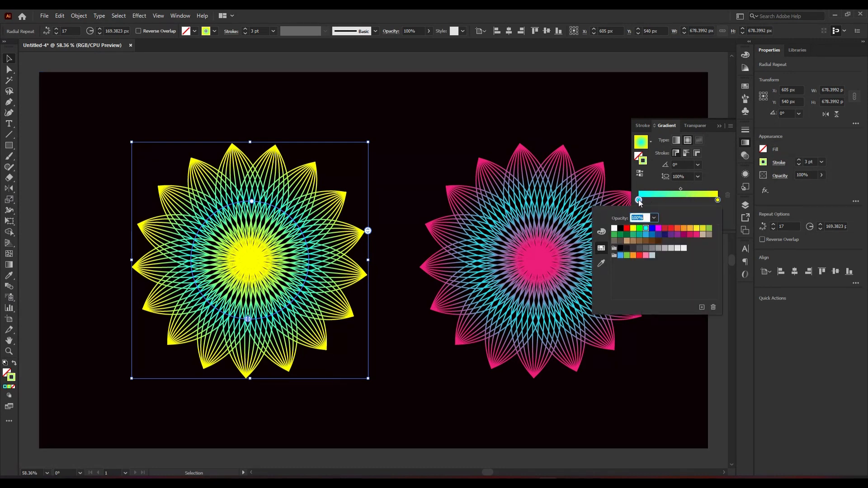
{"action": "left_click", "coordinate": [620, 236]}
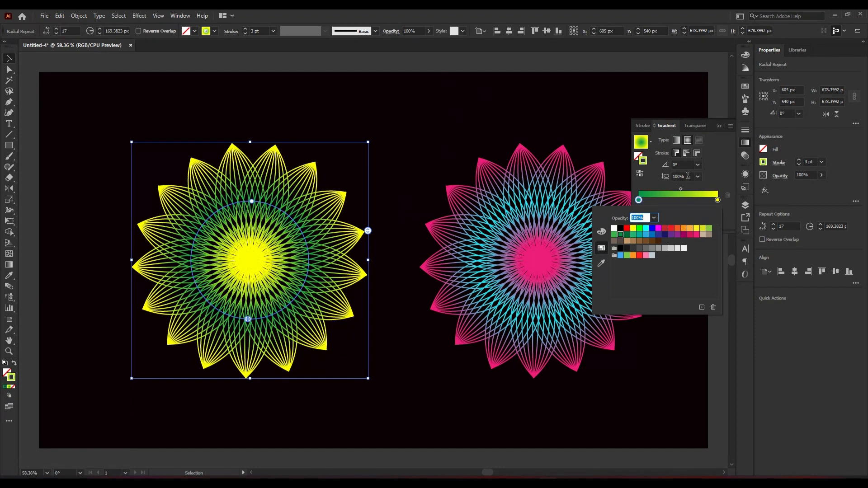
Step: Try a linear gradient on the left flower's stroke, return it to radial and close the gradient settings
{"action": "left_click", "coordinate": [678, 141]}
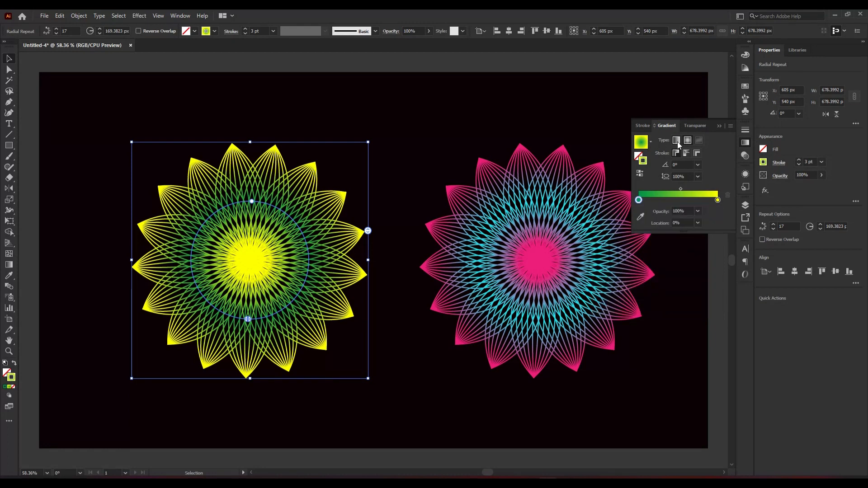
{"action": "left_click", "coordinate": [677, 142]}
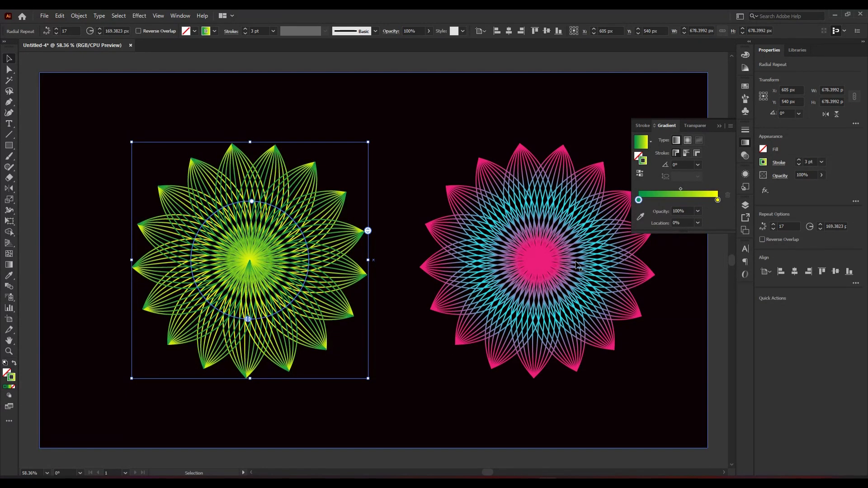
{"action": "left_click", "coordinate": [686, 142]}
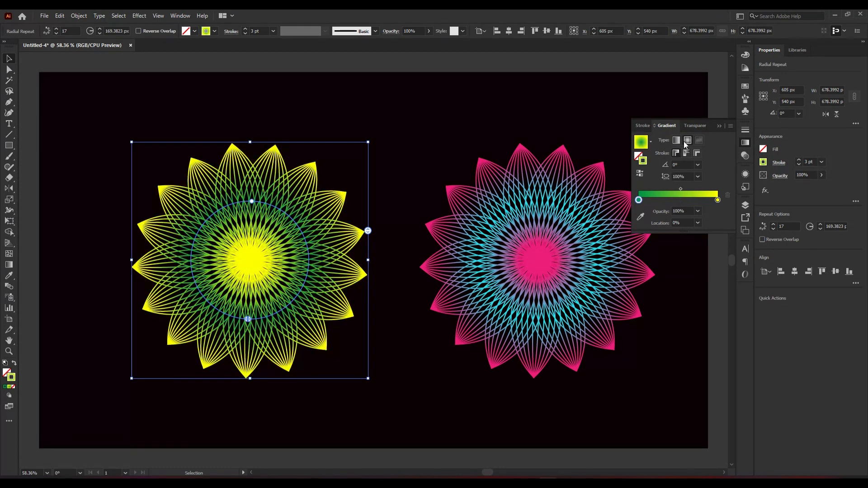
{"action": "left_click", "coordinate": [332, 63]}
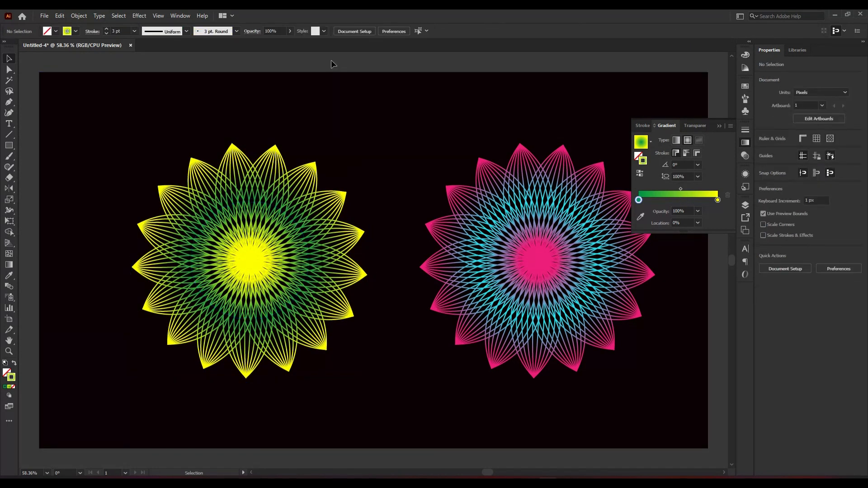
{"action": "left_click", "coordinate": [719, 127]}
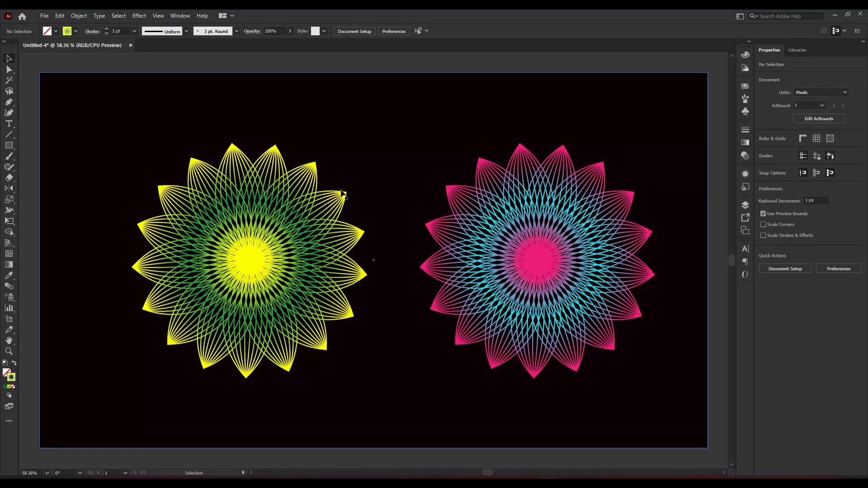
Step: Try aligning both flowers by their horizontal centers with the left flower as key object, and undo the alignment
{"action": "left_click", "coordinate": [285, 251]}
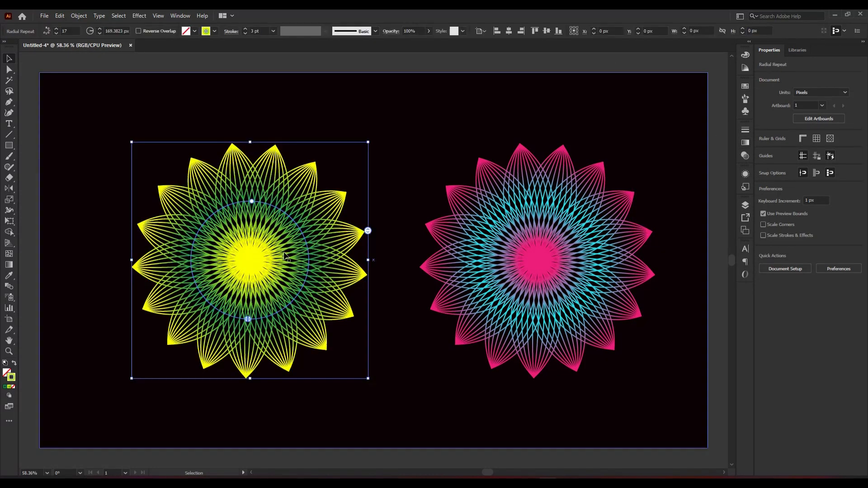
{"action": "left_click", "coordinate": [550, 274], "text": "shift"}
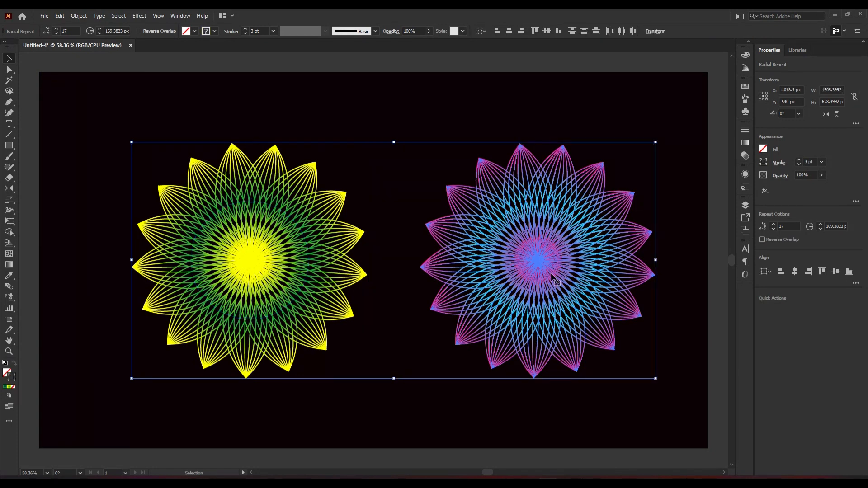
{"action": "left_click", "coordinate": [286, 301]}
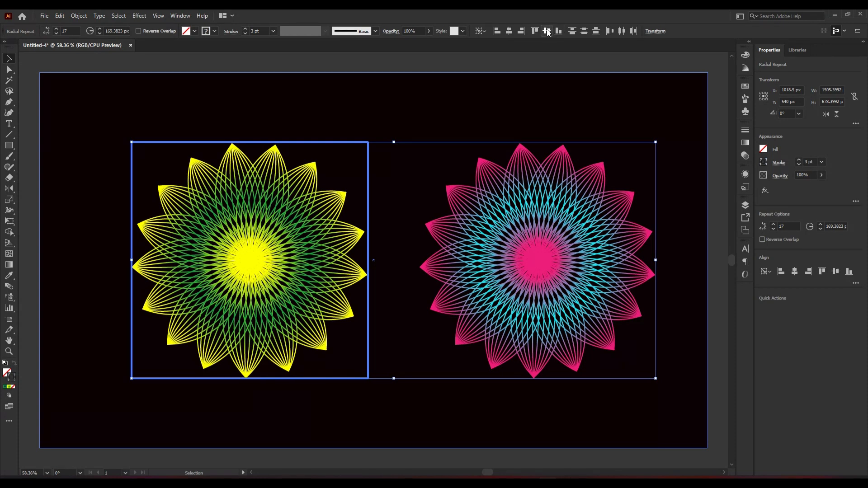
{"action": "right_click", "coordinate": [482, 245]}
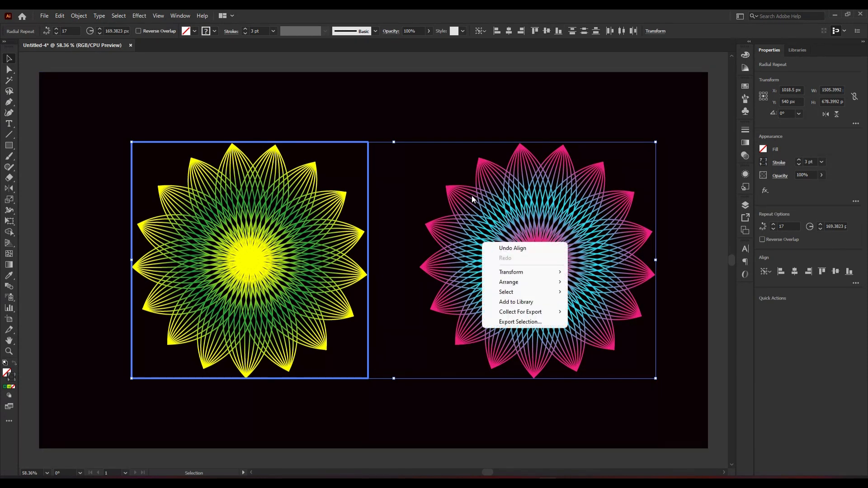
{"action": "left_click", "coordinate": [510, 31]}
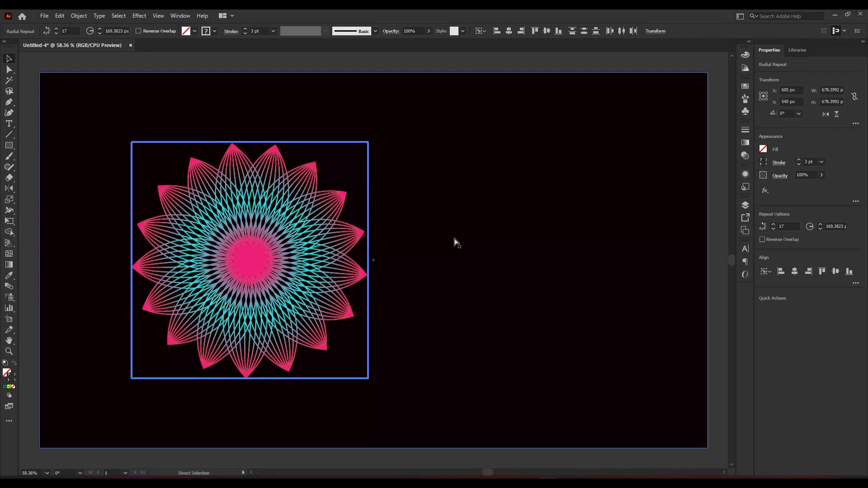
{"action": "key", "text": "ctrl+z"}
Step: Group the yellow-green and pink-cyan flowers together and clear the selection
{"action": "key", "text": "v"}
{"action": "left_click", "coordinate": [456, 252]}
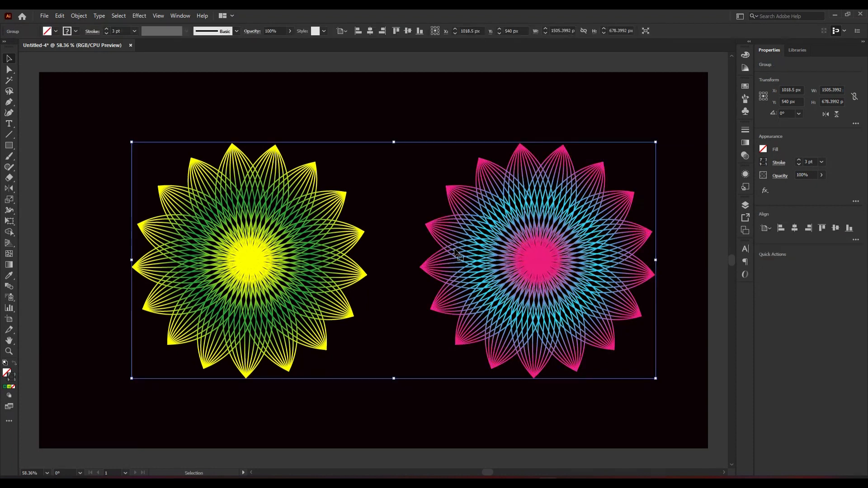
{"action": "left_click", "coordinate": [450, 254]}
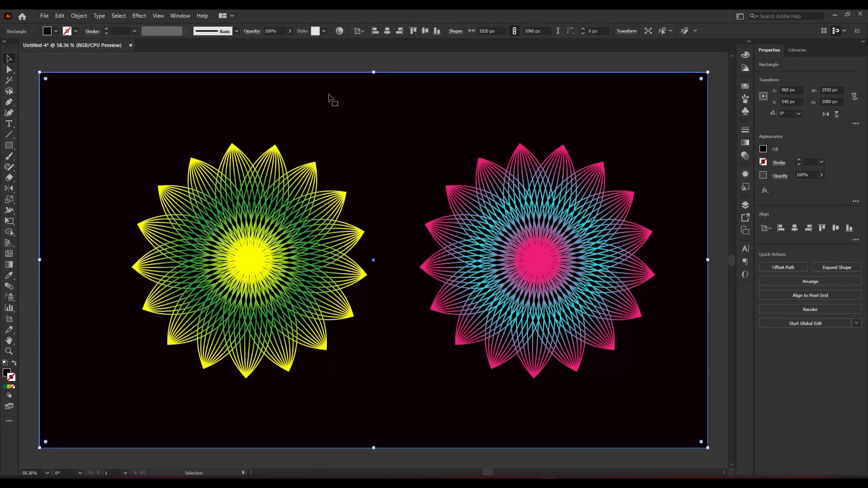
{"action": "left_click", "coordinate": [327, 61]}
Step: Align the flower group to the horizontal center of the artboard and deselect it
{"action": "left_click", "coordinate": [273, 274]}
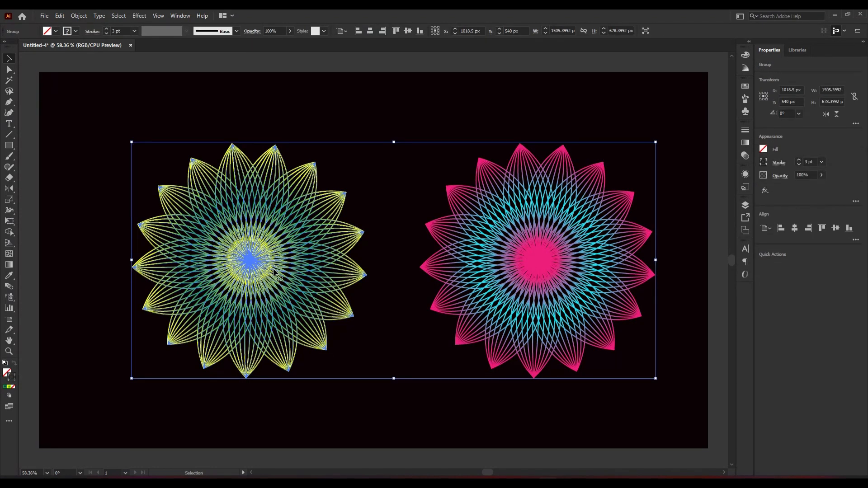
{"action": "left_click", "coordinate": [371, 33]}
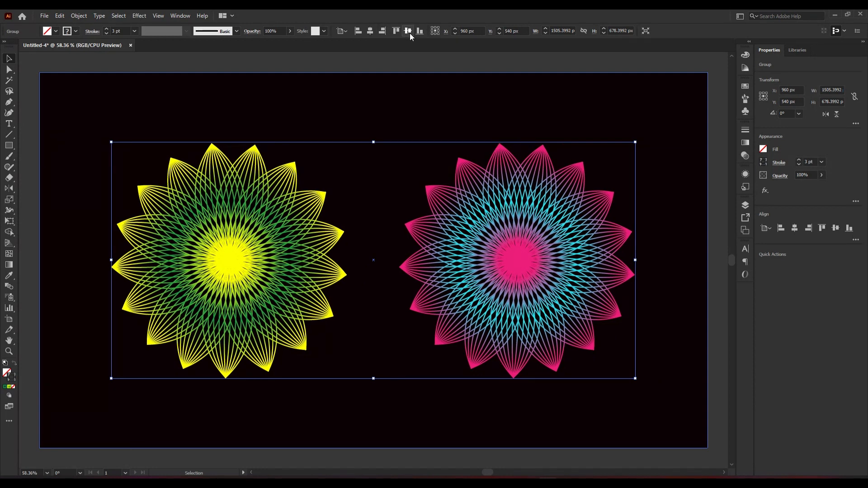
{"action": "left_click", "coordinate": [394, 62]}
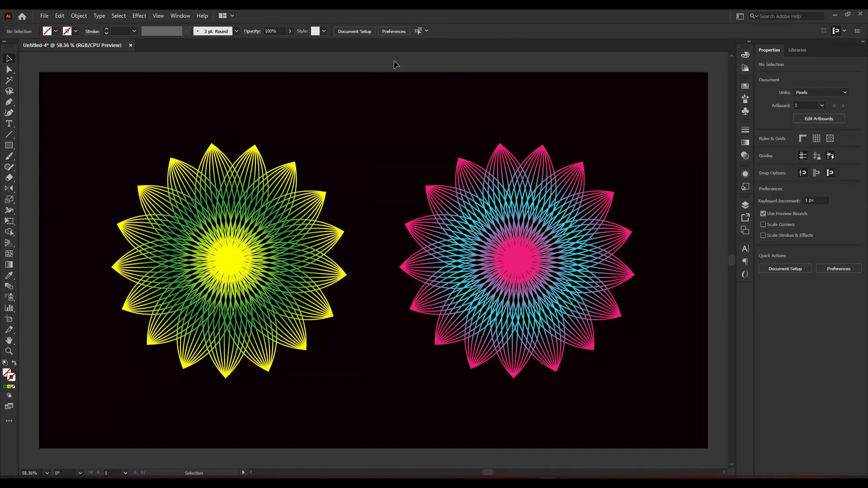